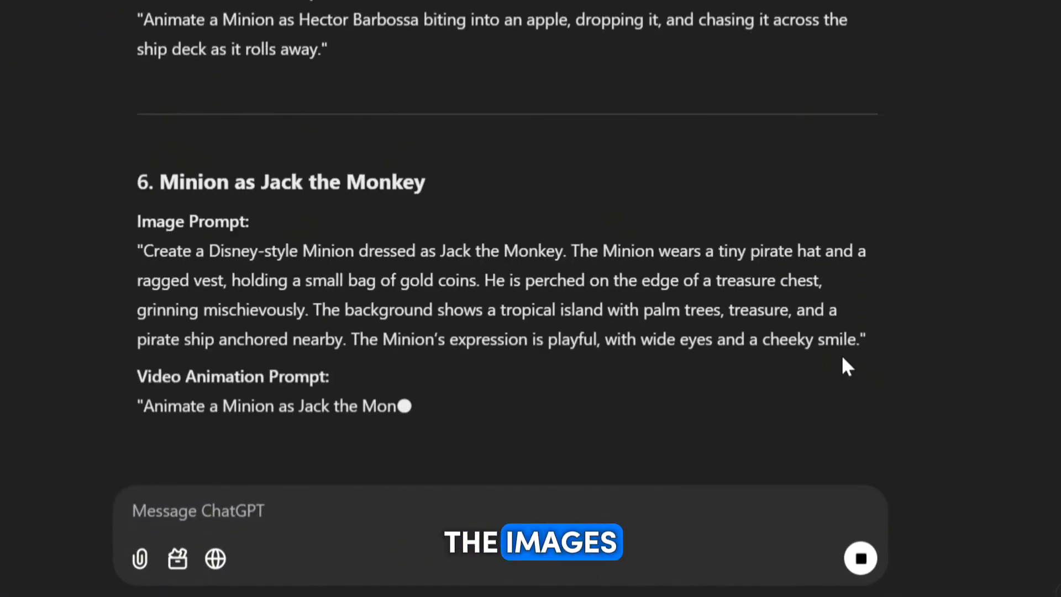
Review the generated Minion prompts back to the Will Turner one and open the Fotor website in a new browser tab
scroll(727, 289, up, 15)
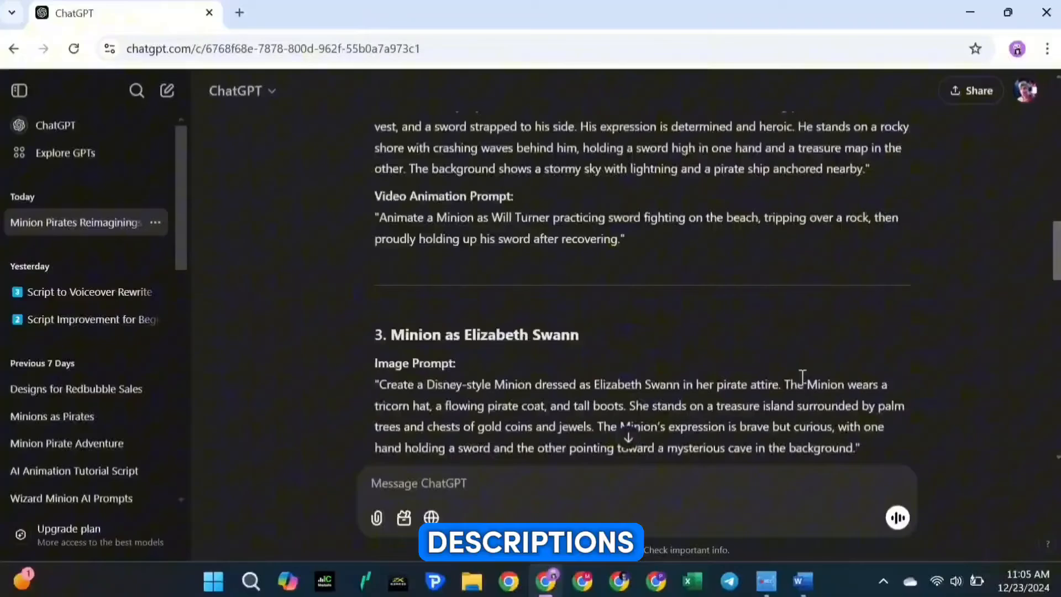
scroll(800, 374, up, 3)
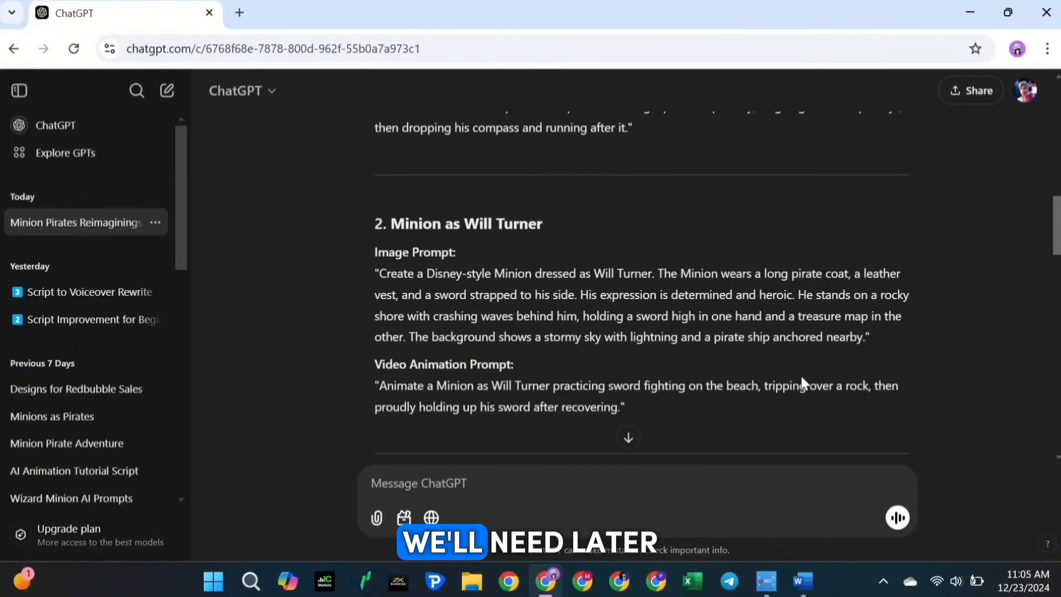
click(240, 12)
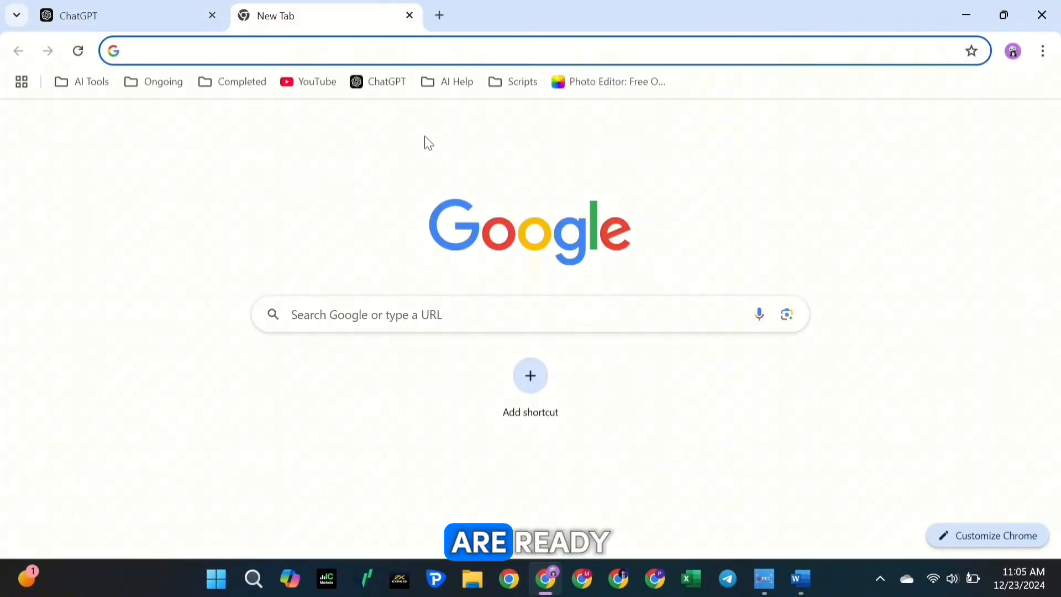
click(597, 82)
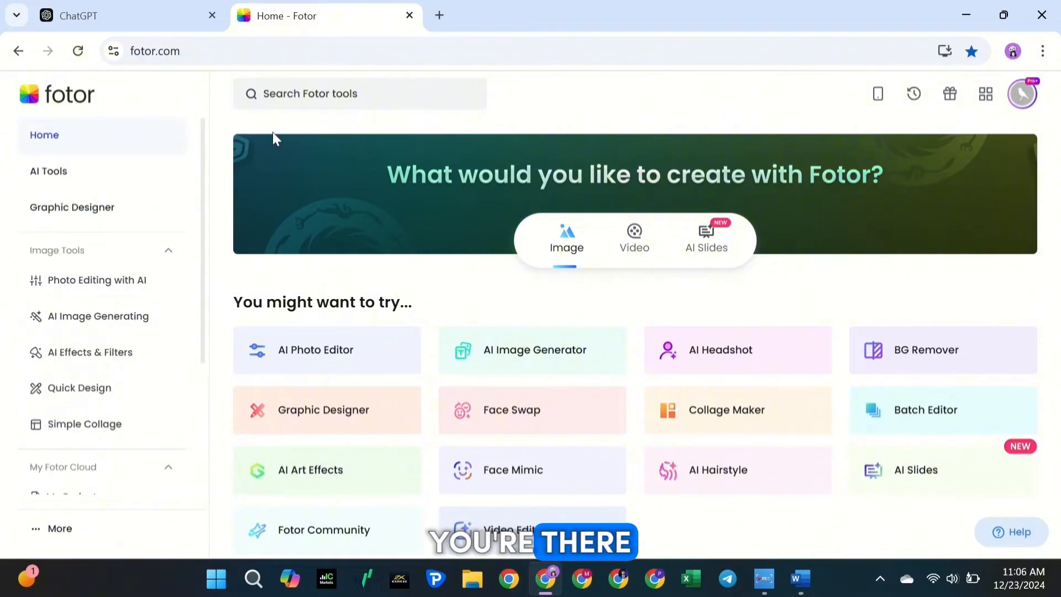
Look through the tool sections, recent images and templates on the Fotor home page
scroll(272, 133, down, 8)
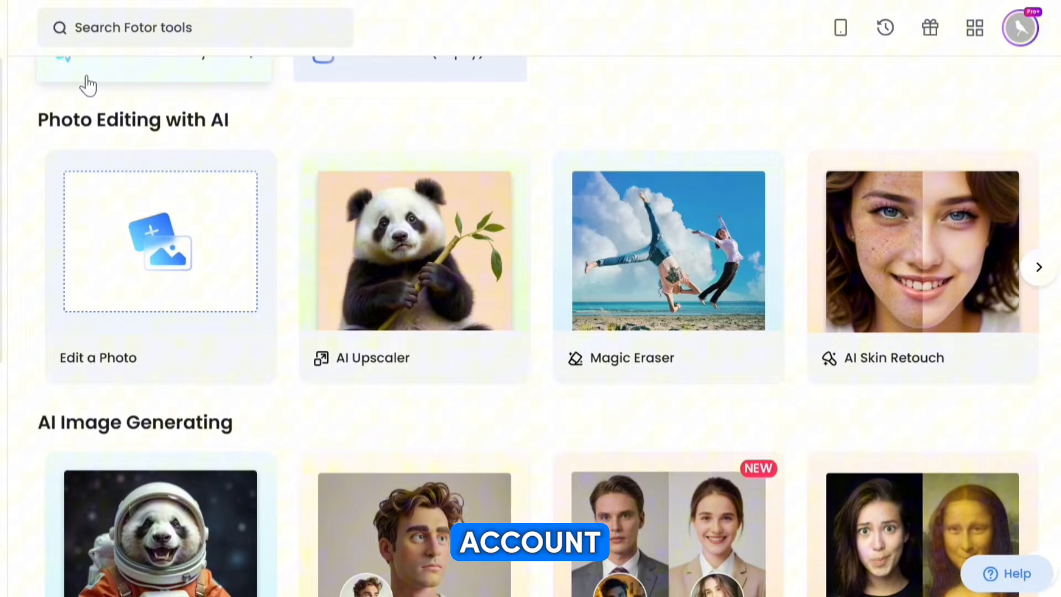
scroll(88, 86, down, 3)
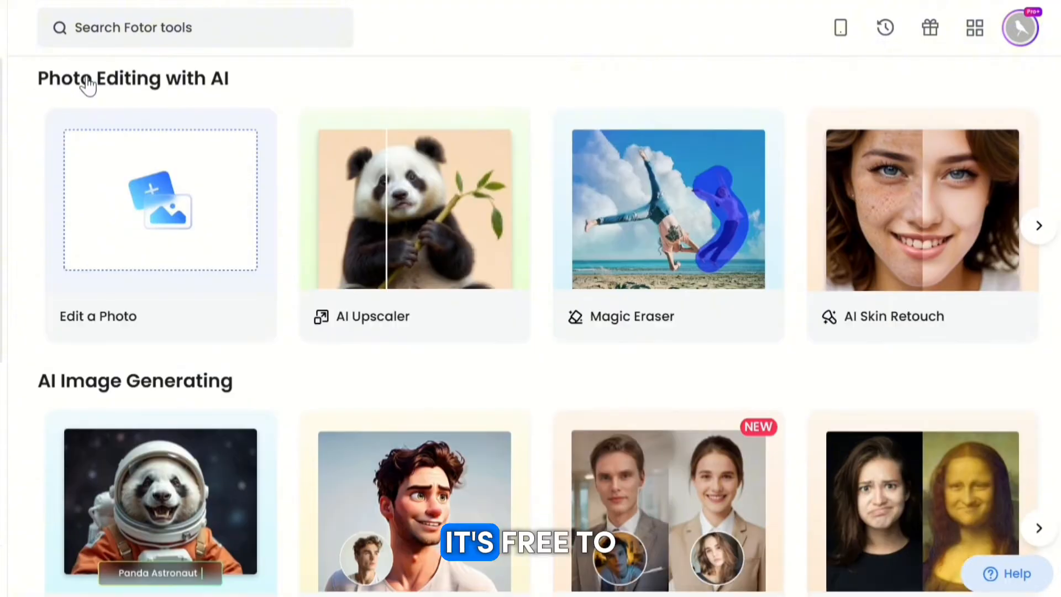
scroll(87, 85, down, 2)
scroll(87, 86, down, 5)
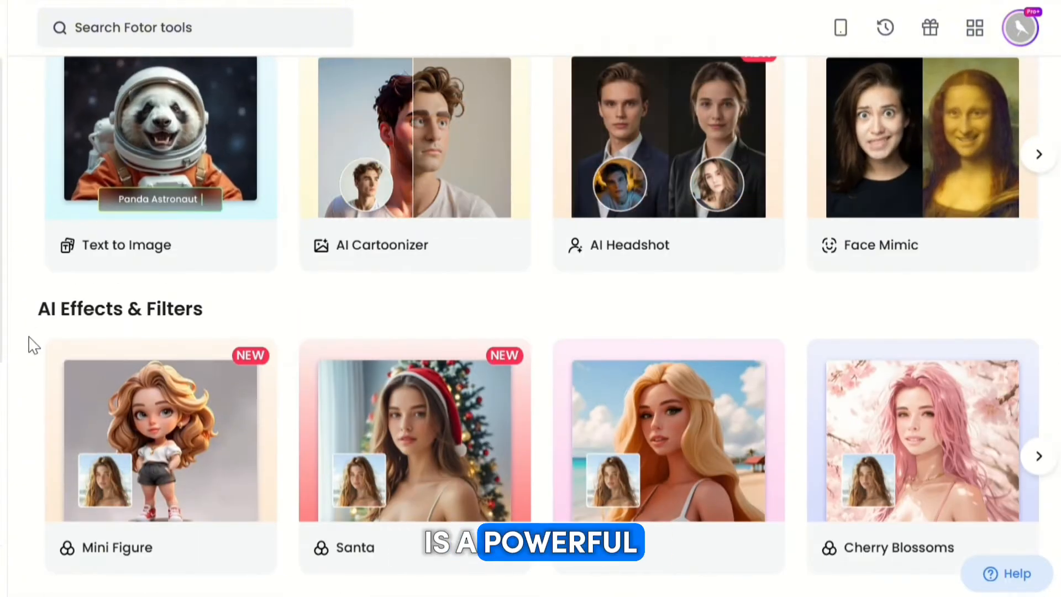
scroll(34, 345, down, 9)
scroll(34, 345, down, 10)
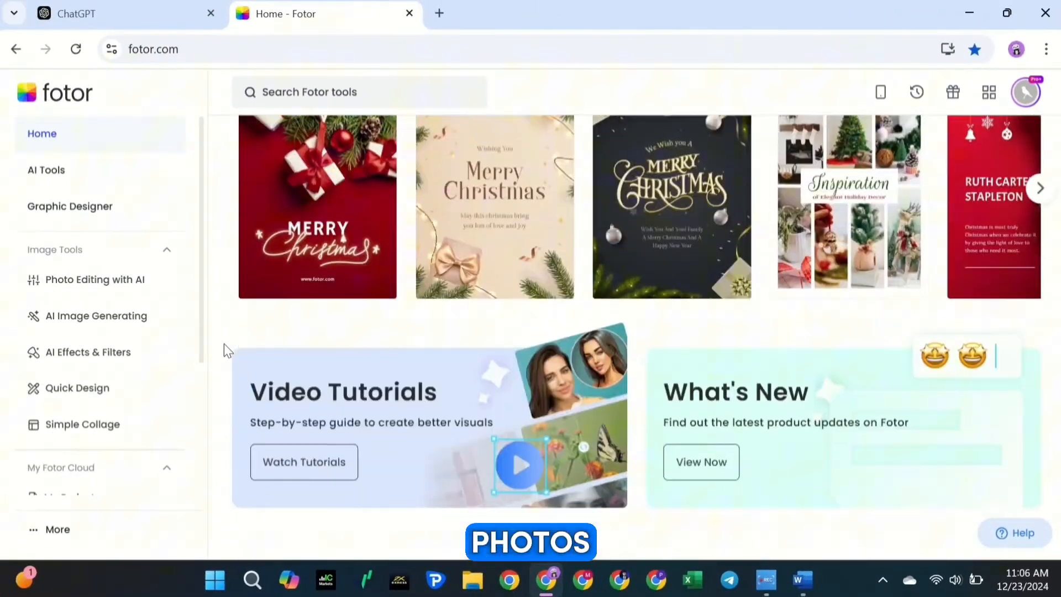
scroll(224, 344, up, 15)
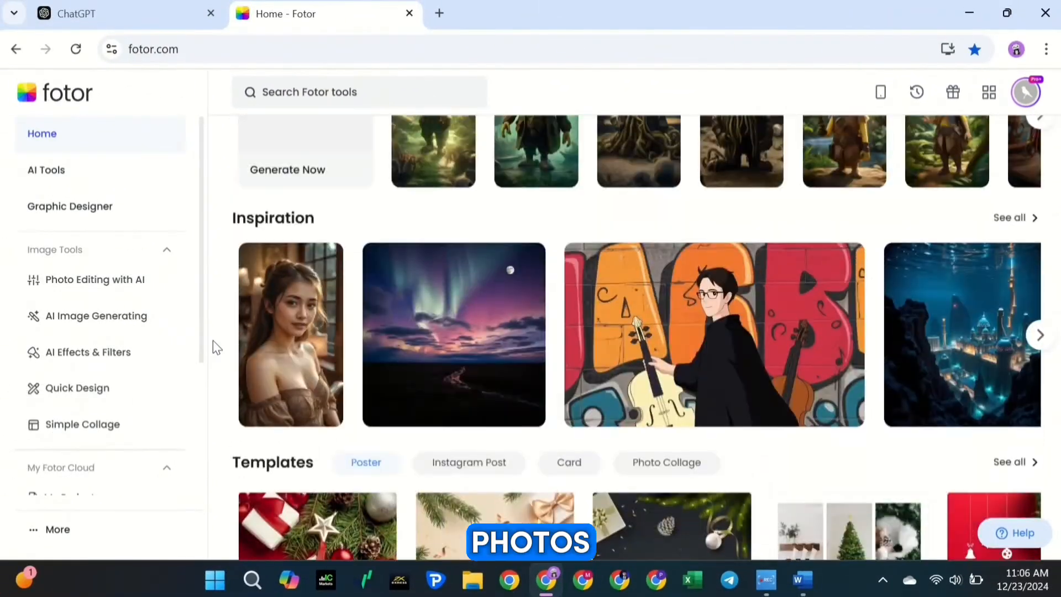
scroll(213, 340, up, 10)
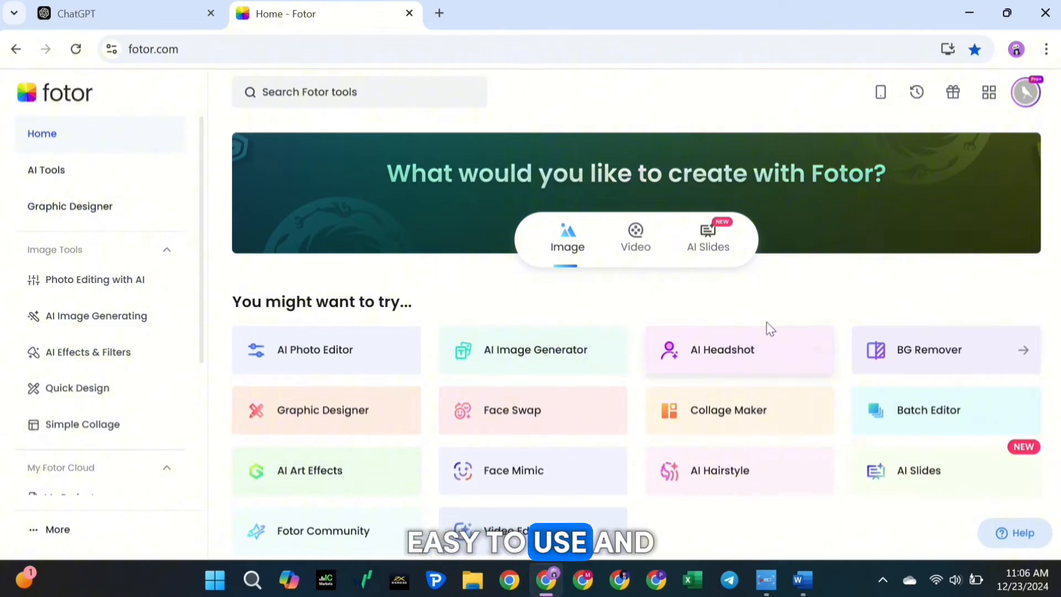
scroll(142, 419, down, 4)
scroll(142, 419, up, 4)
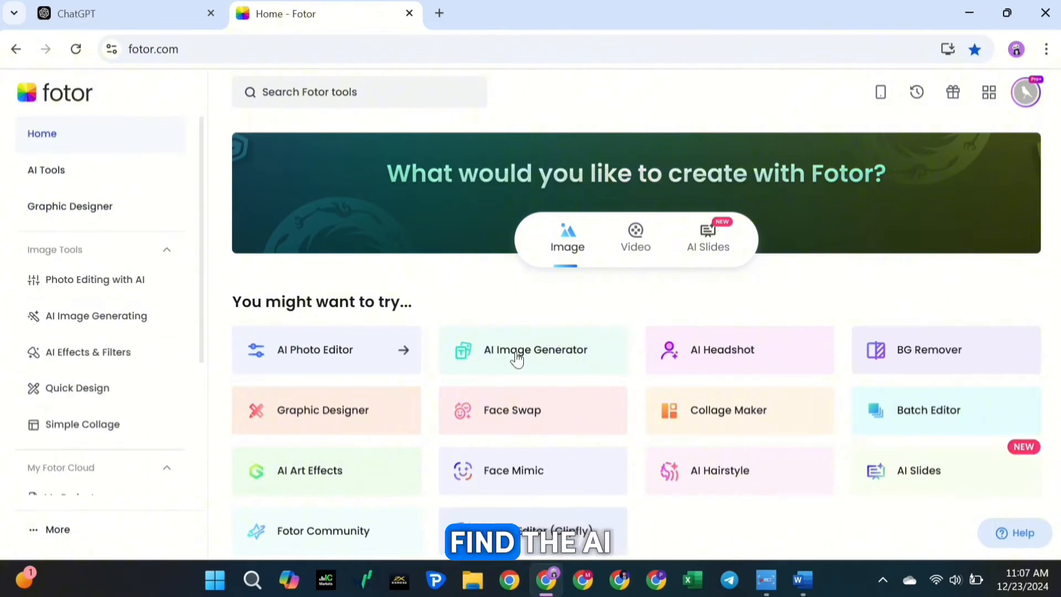
Open Fotor's AI Image Generator in text-to-image mode
click(542, 359)
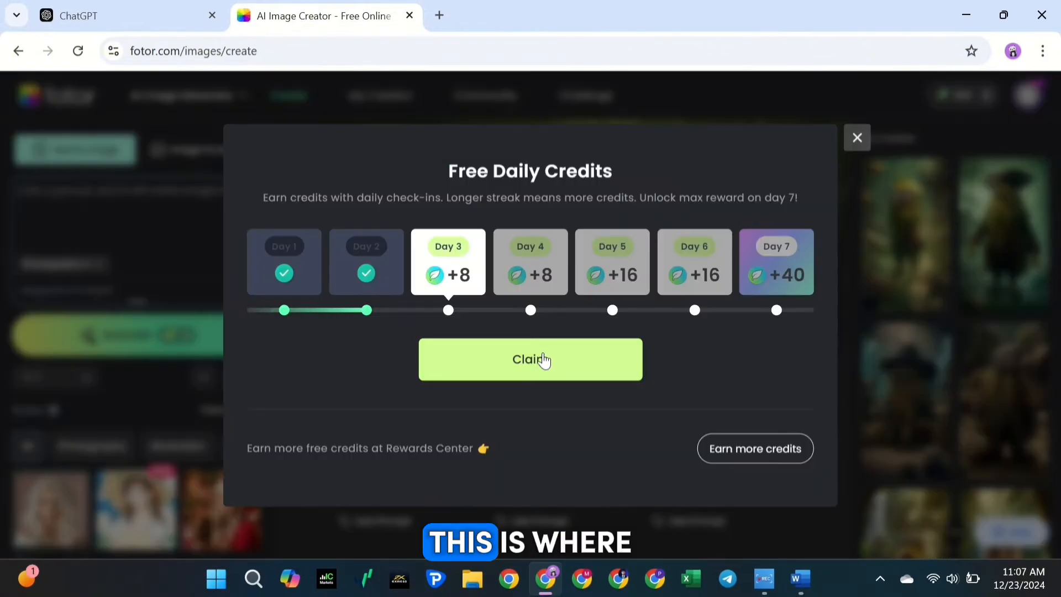
click(541, 359)
click(856, 138)
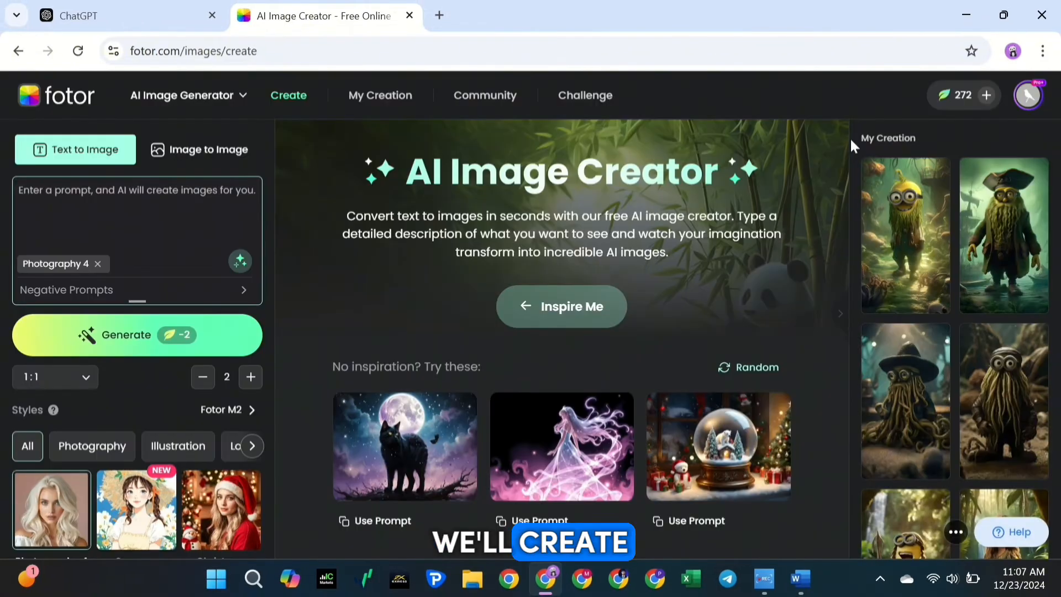
Copy the Captain Jack Sparrow Minion image prompt from ChatGPT and paste it as the prompt in Fotor's image generator
click(118, 21)
scroll(331, 265, down, 2)
drag(380, 205, 456, 310)
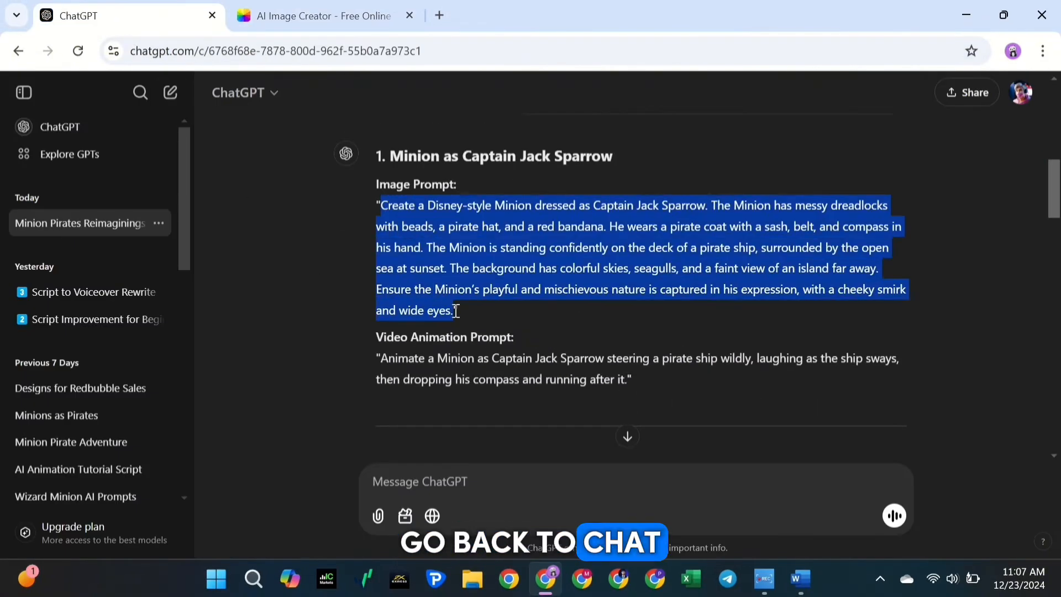
key(ctrl+c)
click(321, 16)
click(130, 226)
key(ctrl+v)
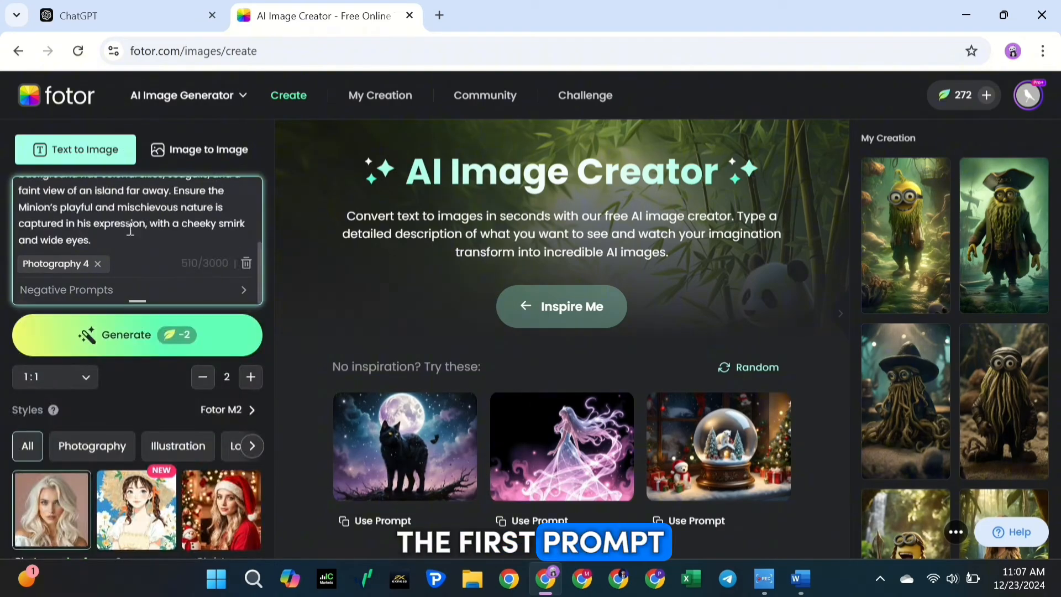
scroll(142, 251, up, 5)
scroll(142, 251, down, 5)
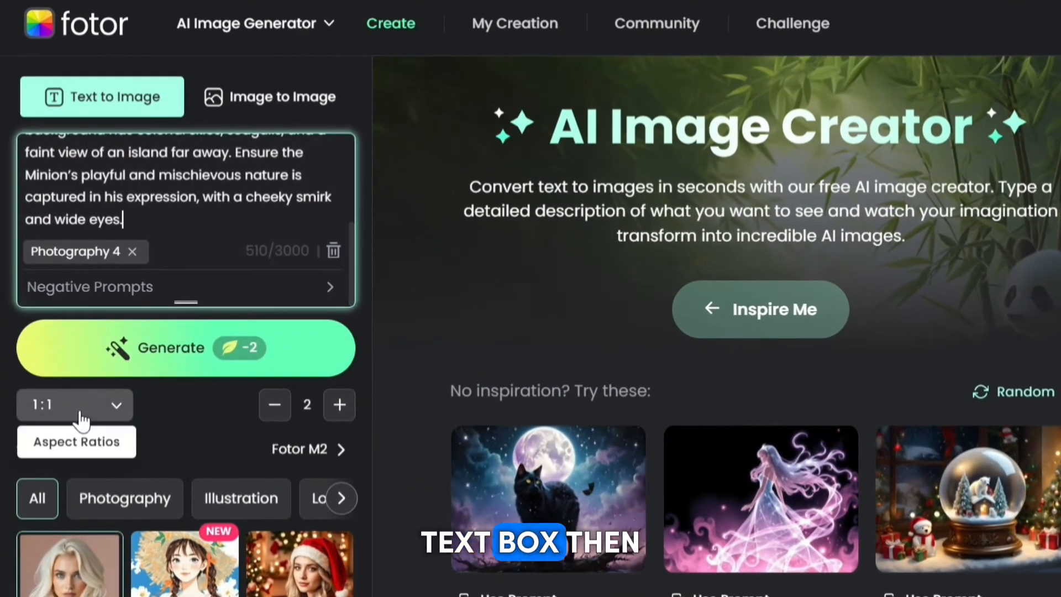
Set the aspect ratio of the generated images to 9:16
click(61, 381)
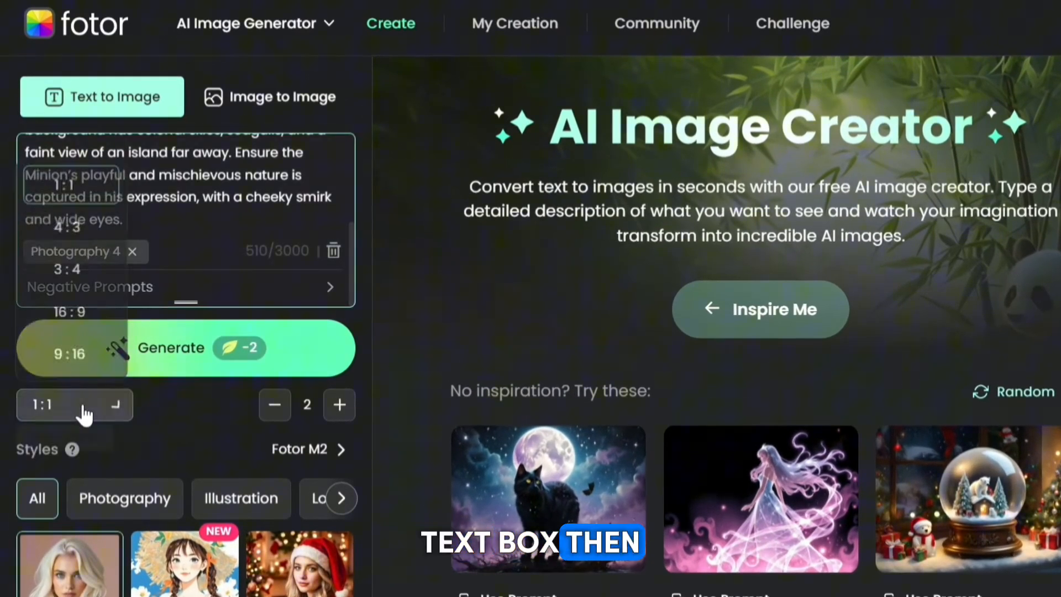
click(76, 360)
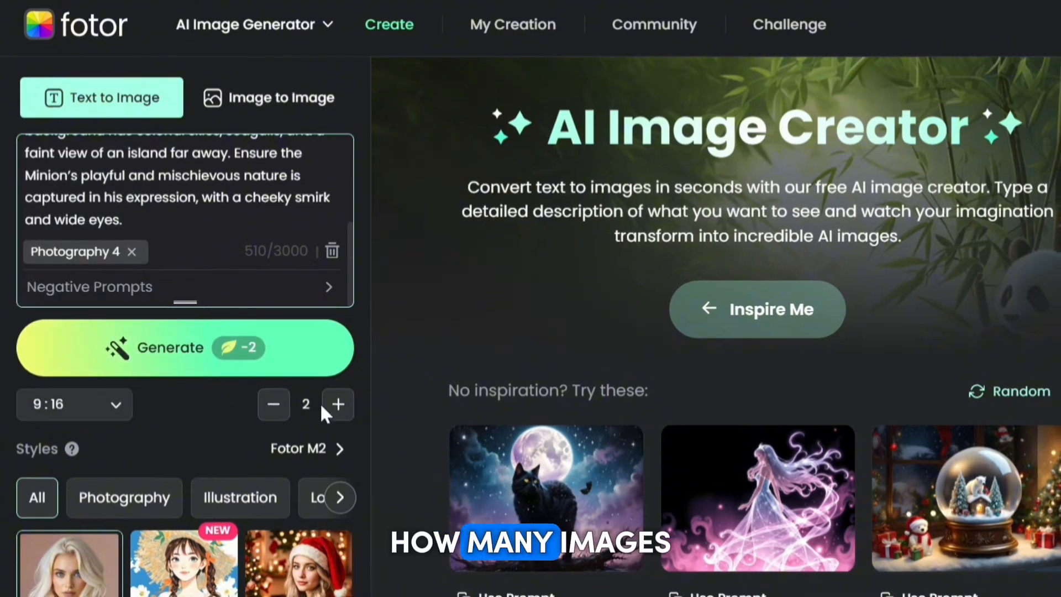
click(338, 404)
click(337, 404)
click(338, 404)
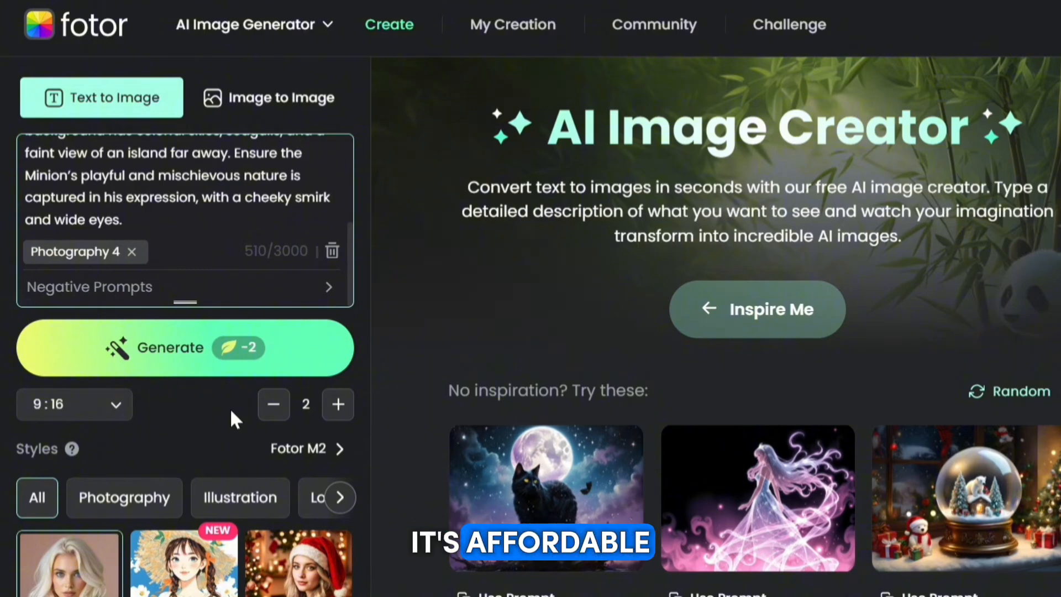
Generate the Captain Jack Sparrow Minion images in the Cinematic style and open the dreadlocked result in the large view
scroll(191, 552, down, 2)
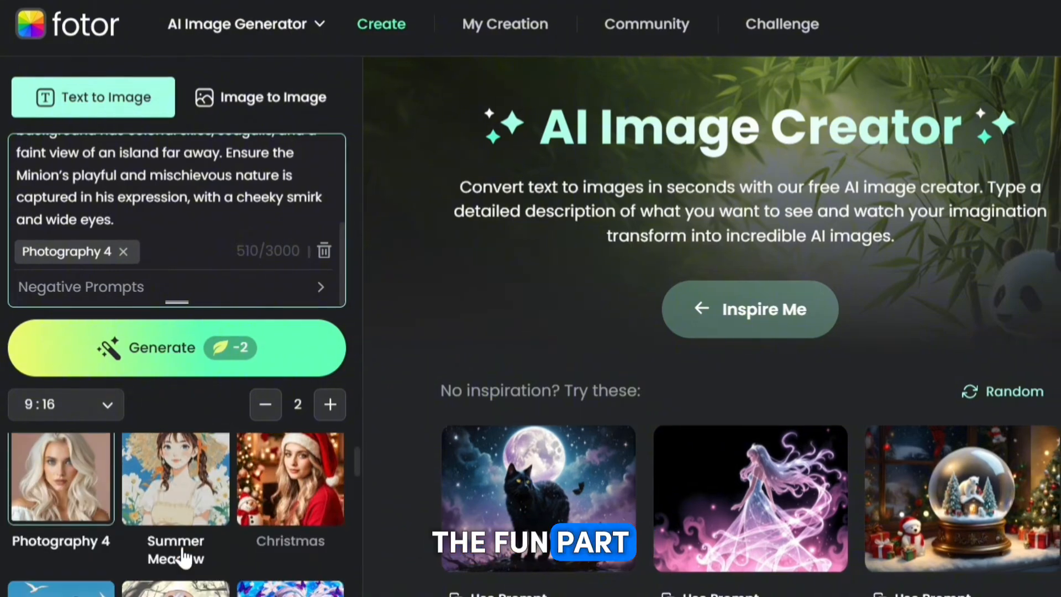
scroll(181, 450, up, 2)
scroll(180, 442, down, 4)
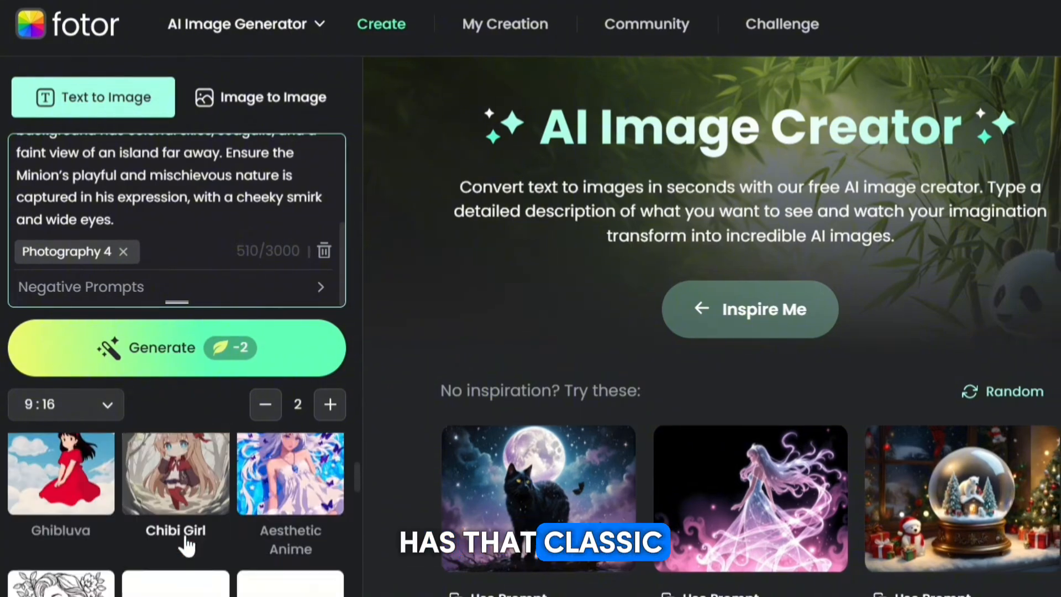
scroll(186, 546, down, 10)
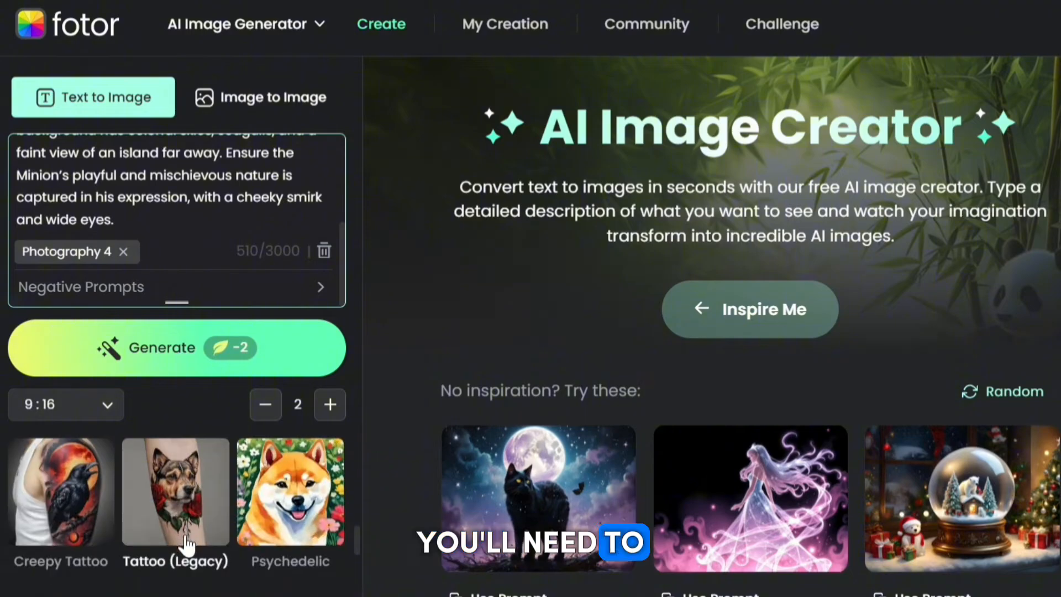
scroll(187, 544, down, 8)
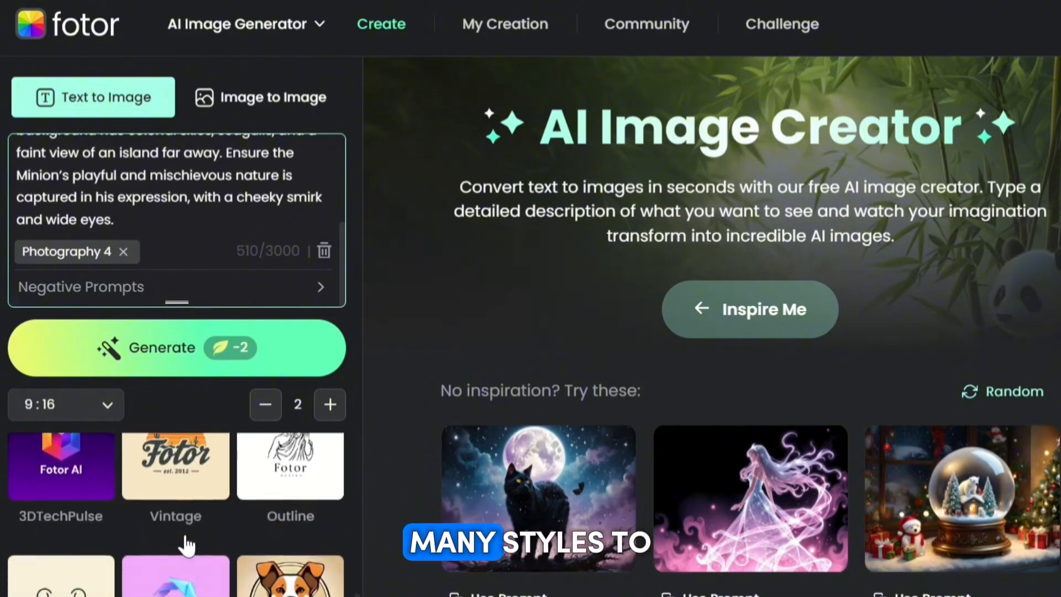
scroll(187, 545, down, 2)
scroll(182, 525, up, 4)
click(173, 503)
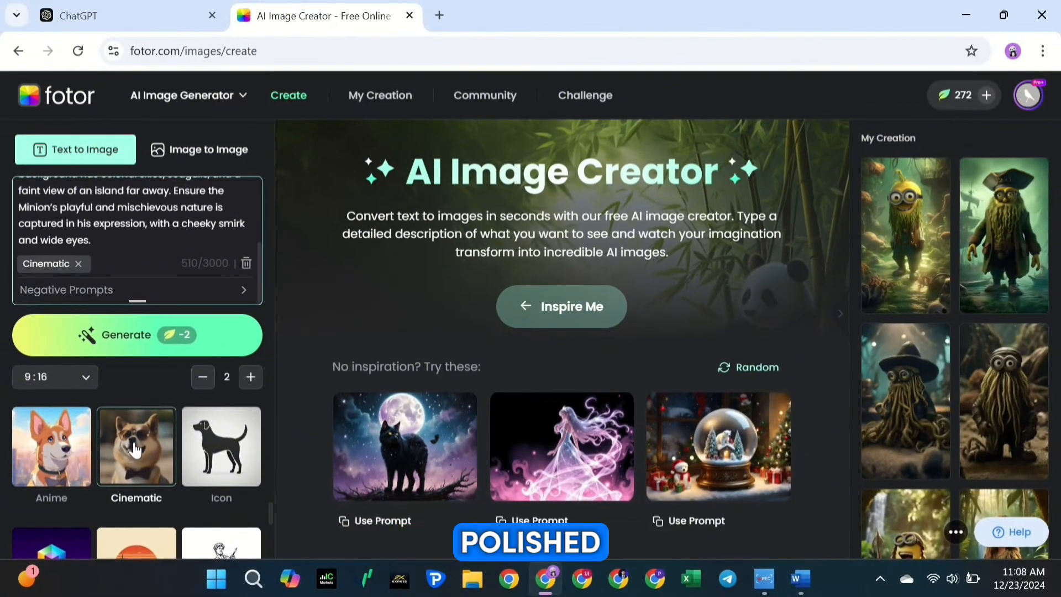
click(138, 340)
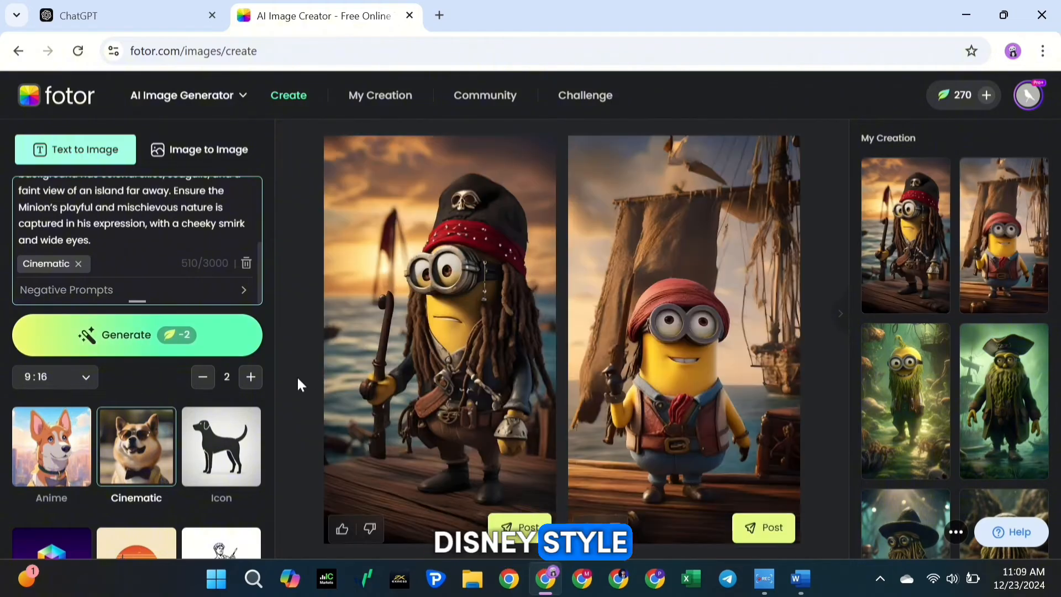
click(430, 337)
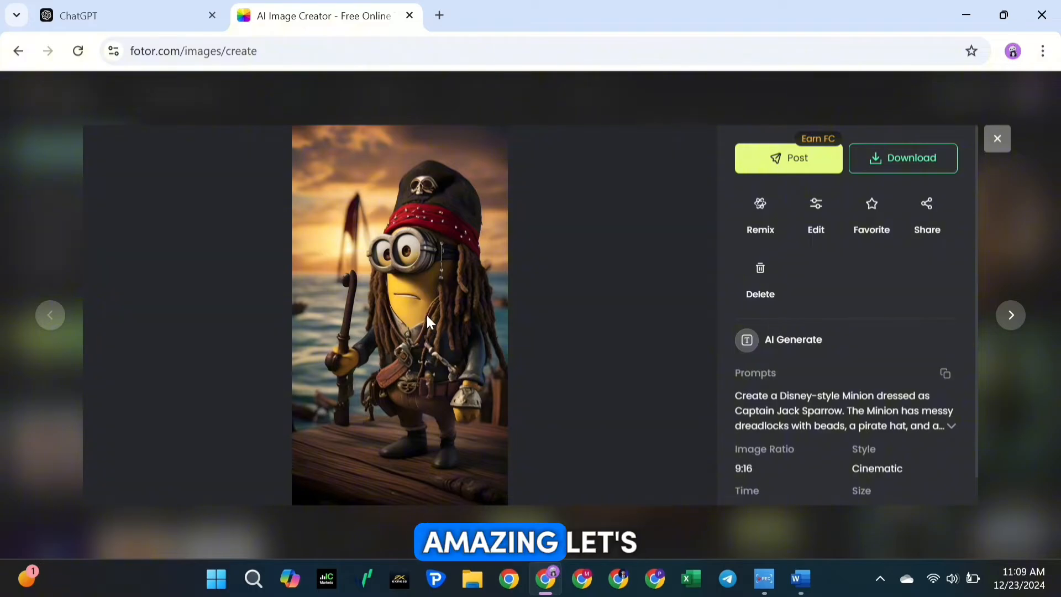
Replace the prompt with ChatGPT's Will Turner Minion image prompt and generate its images
click(131, 21)
scroll(370, 238, down, 5)
drag(380, 190, 869, 257)
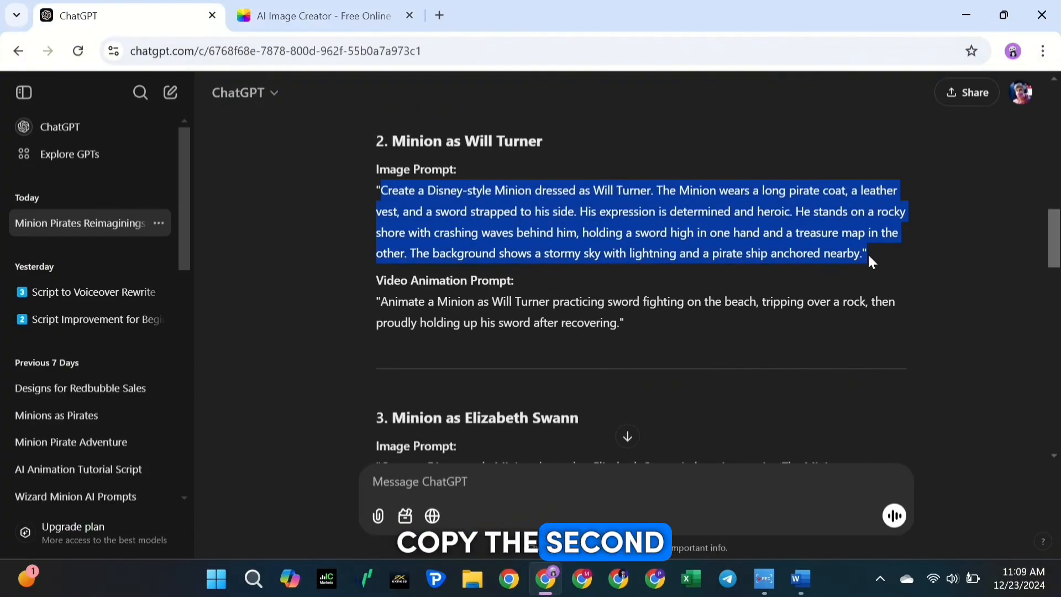
key(ctrl+c)
click(343, 19)
click(157, 204)
key(ctrl+a)
key(ctrl+v)
scroll(159, 209, down, 3)
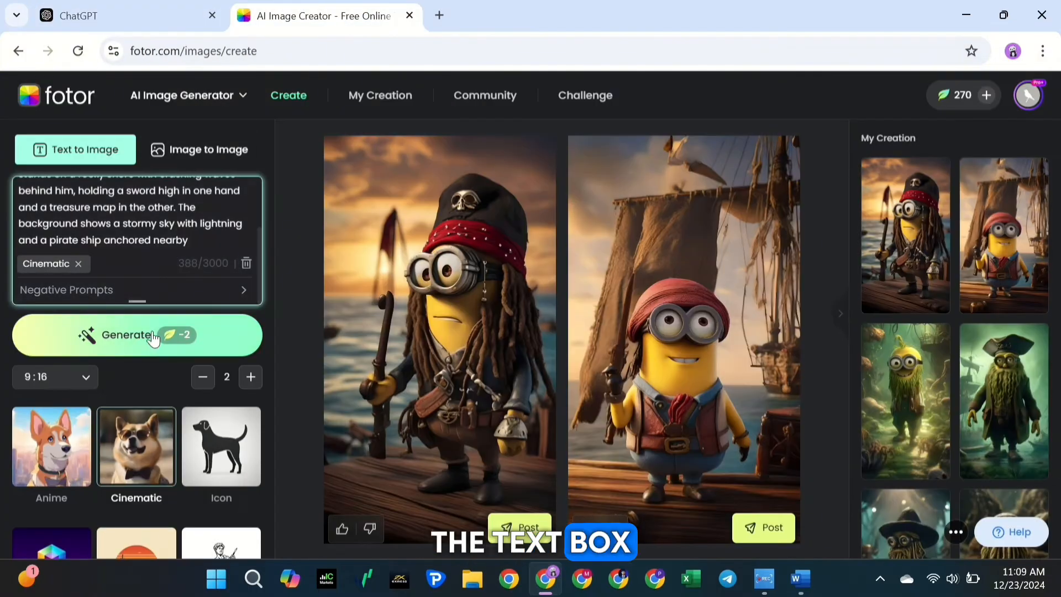
click(153, 336)
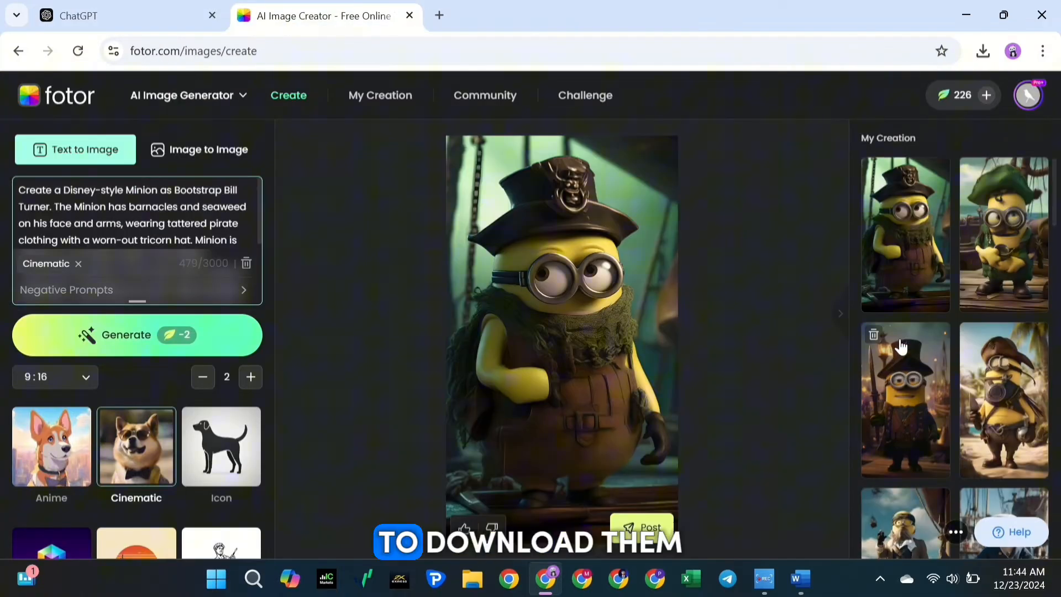
Find the dreadlocked Captain Jack Sparrow Minion among the creations and run the AI Upscaler on it at 2×
click(902, 348)
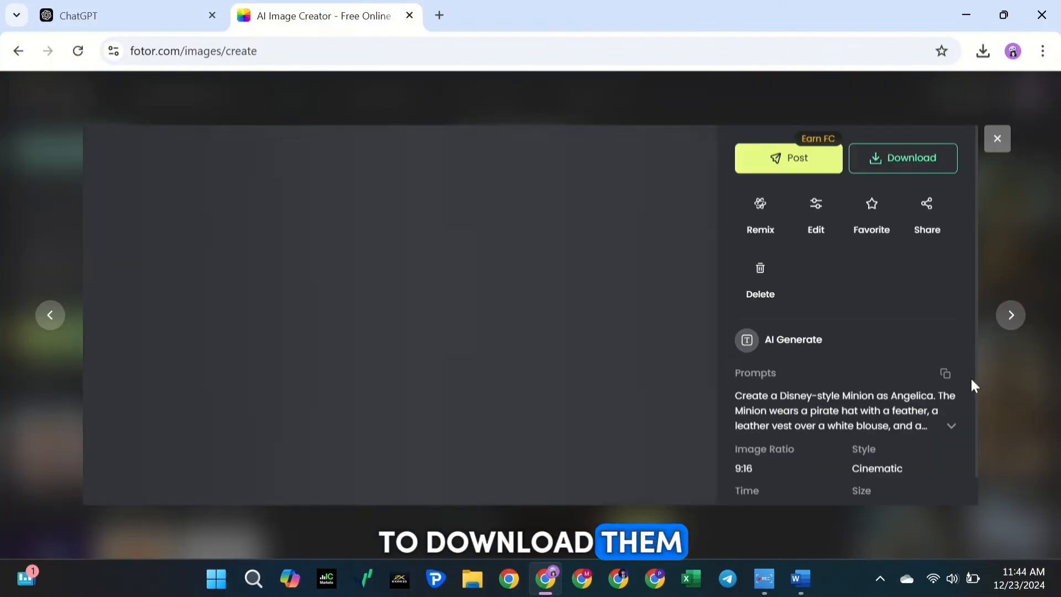
click(1010, 315)
click(1009, 316)
click(1010, 316)
click(1014, 316)
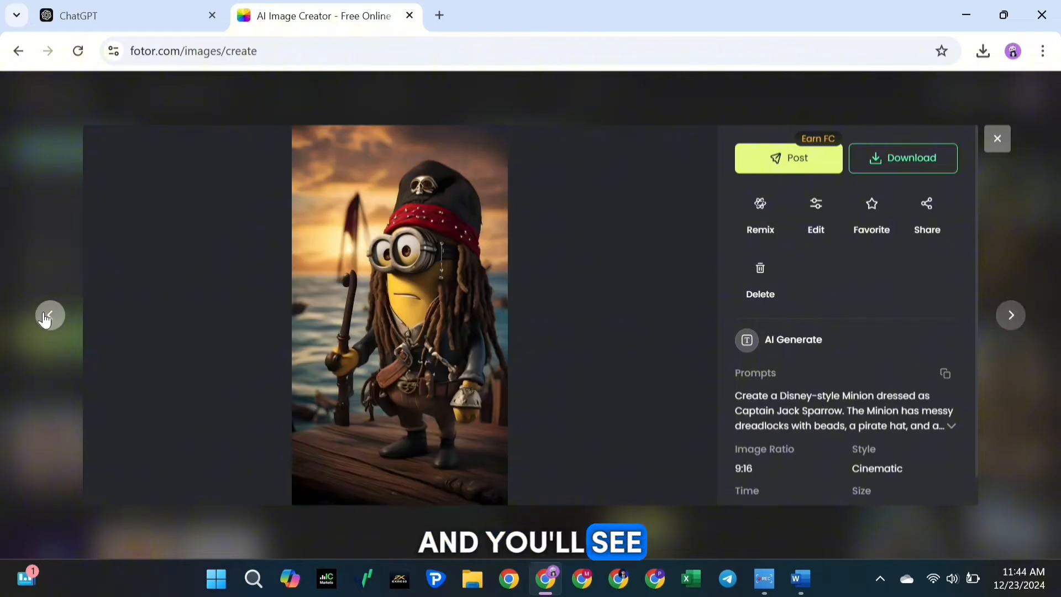
click(814, 217)
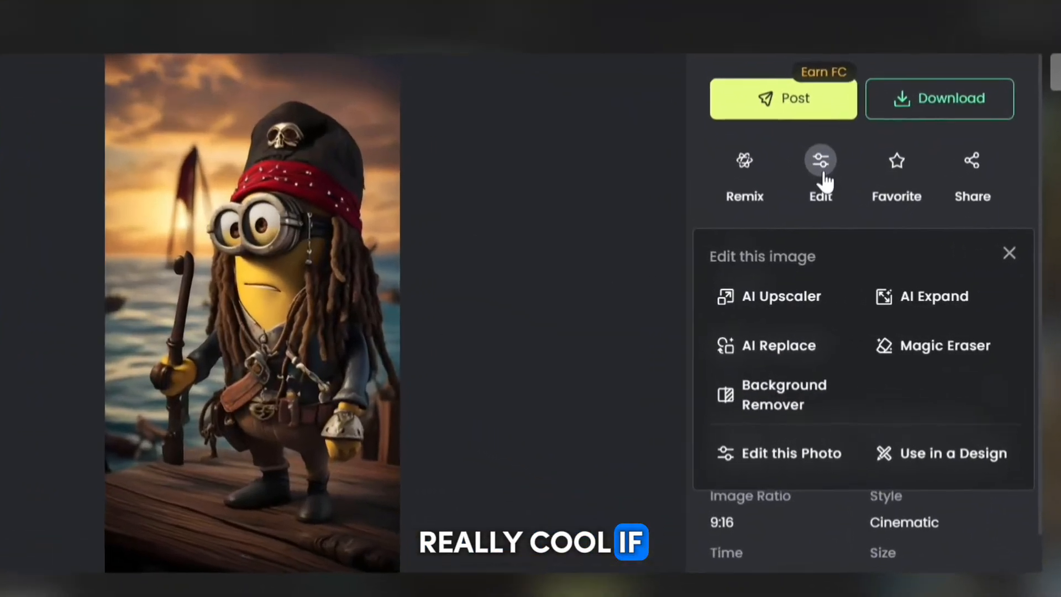
click(754, 299)
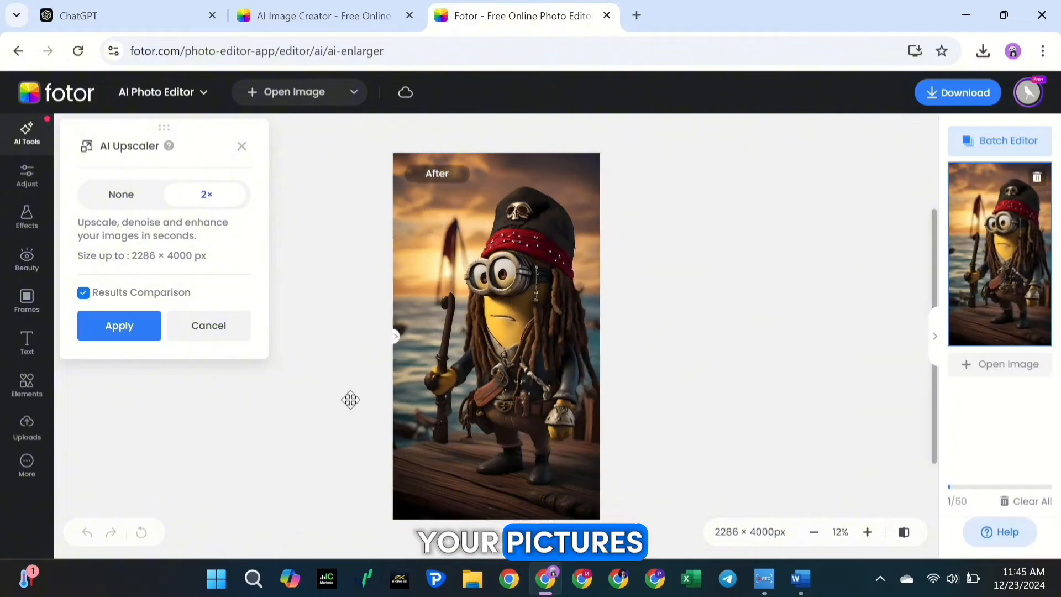
Generate expanded versions of the Captain Jack Sparrow Minion with AI Expand at a larger zoom-out, and return to the image creator
click(302, 7)
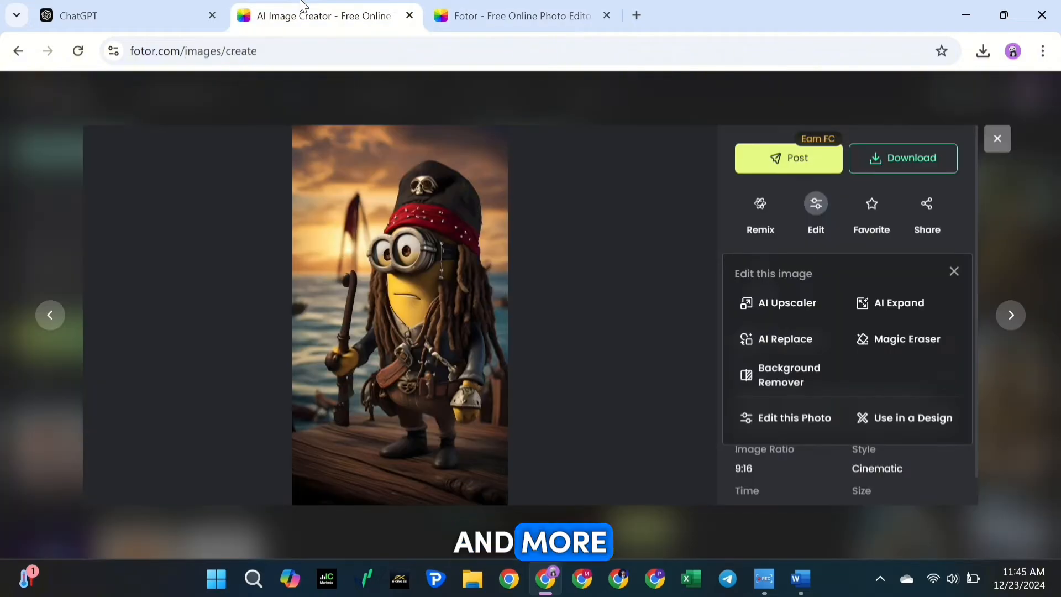
click(901, 304)
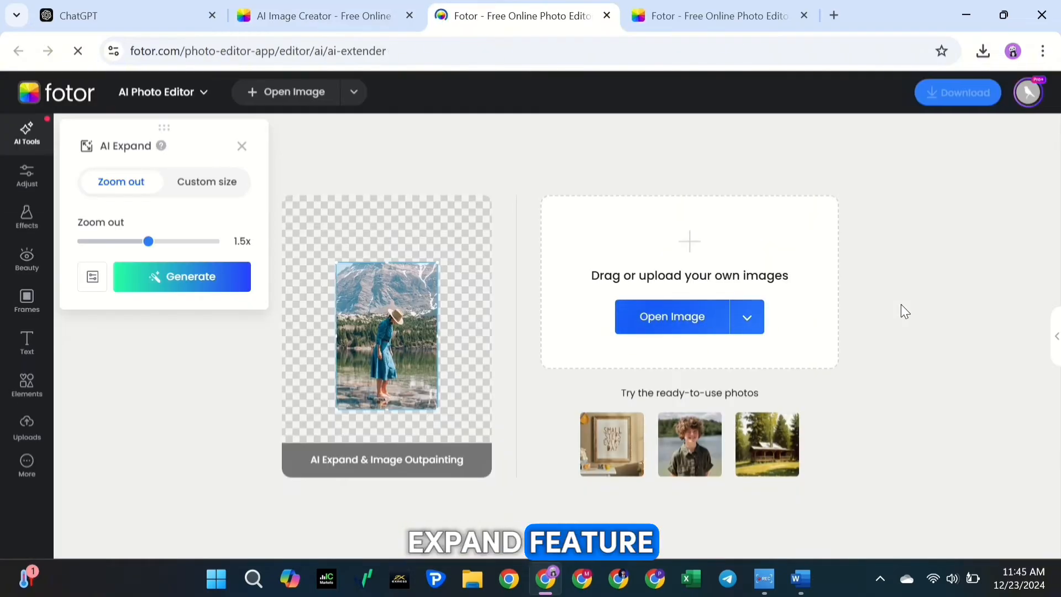
click(163, 241)
click(198, 278)
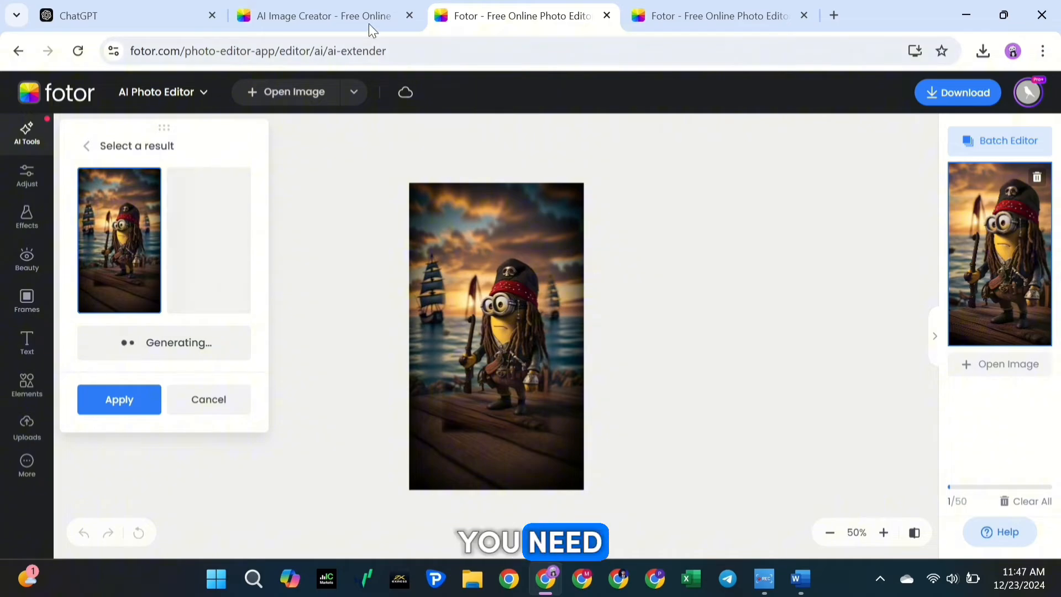
click(356, 10)
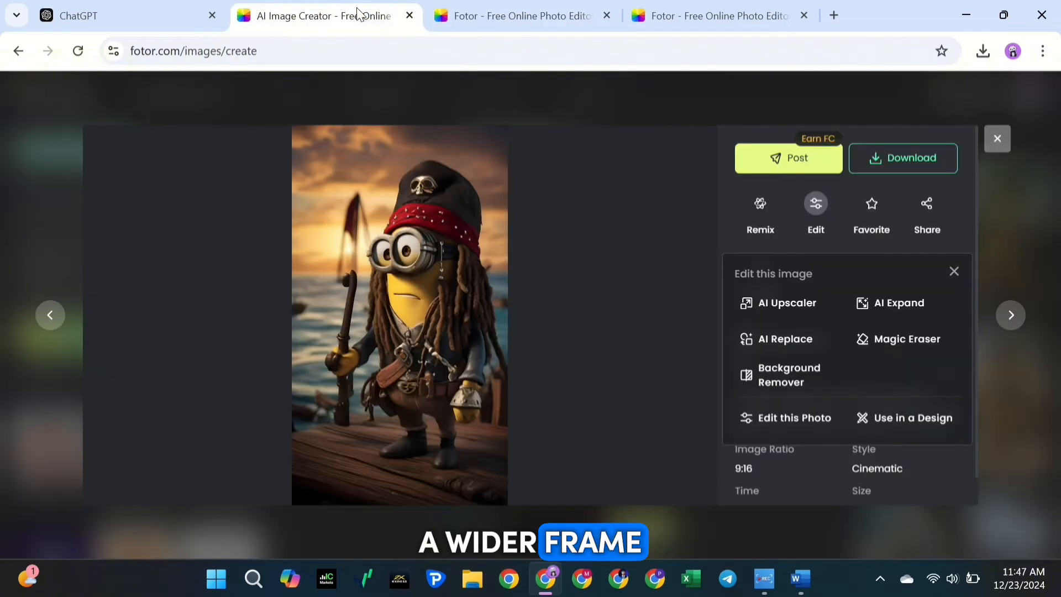
Brush over the deck area at the Captain Jack Sparrow Minion's lower left and generate an AI Replace with "Gold coins and foods"
click(782, 343)
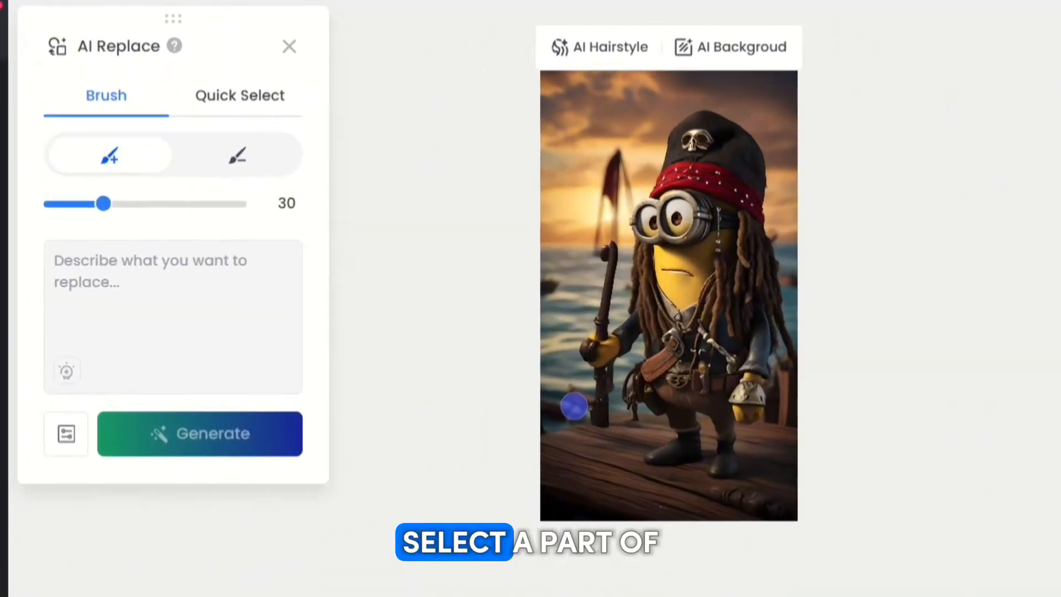
mouse_move(431, 387)
mouse_down()
mouse_move(474, 448)
mouse_move(446, 425)
mouse_up()
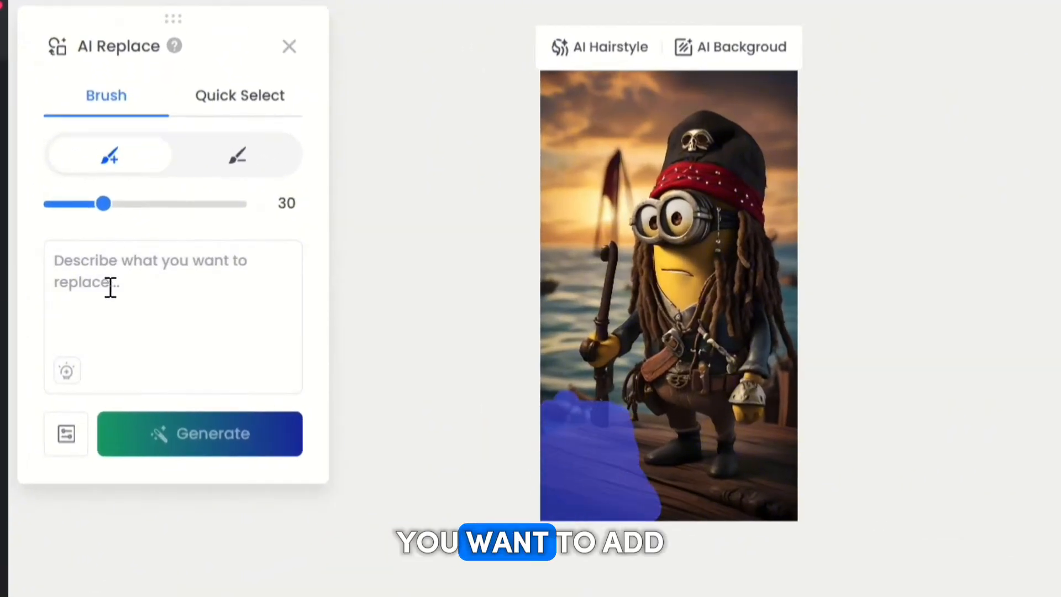
click(107, 260)
text(Gold coins and foods)
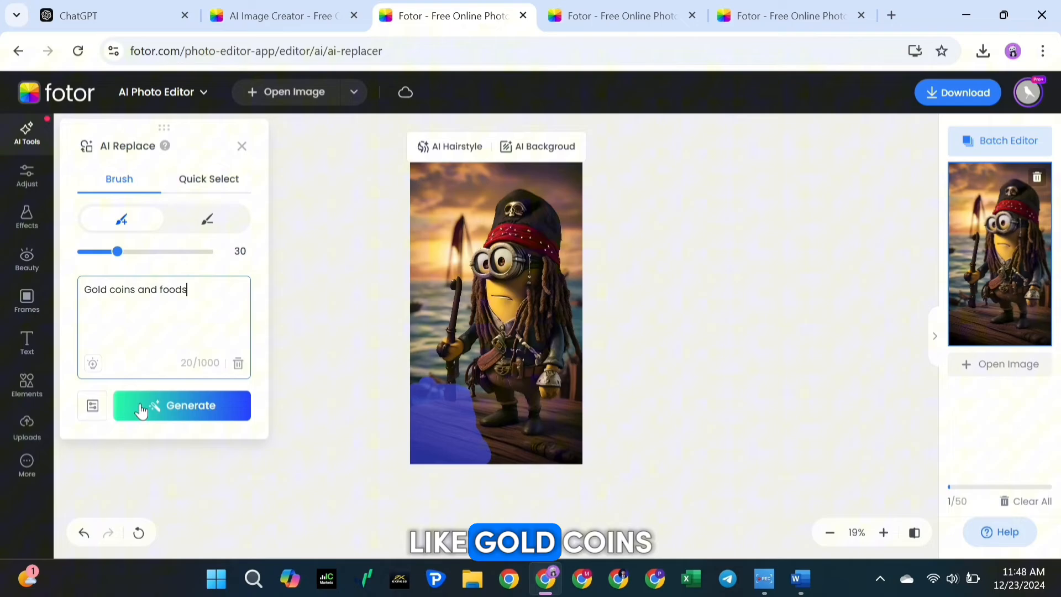
click(142, 410)
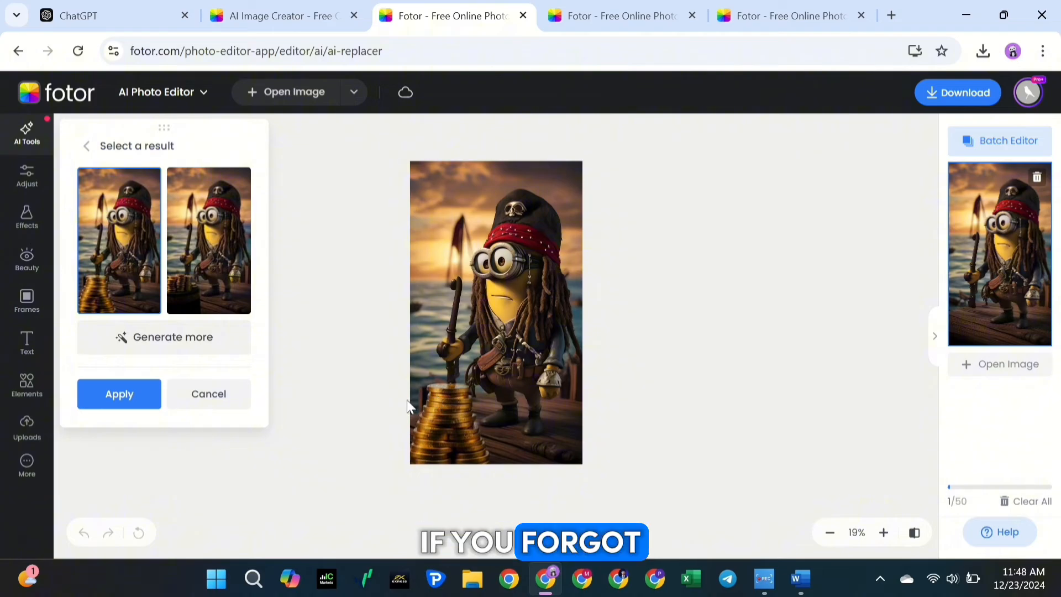
Use Magic Eraser on the original Captain Jack Sparrow Minion image to remove the staff above and below the Minion's hand
click(273, 21)
click(904, 341)
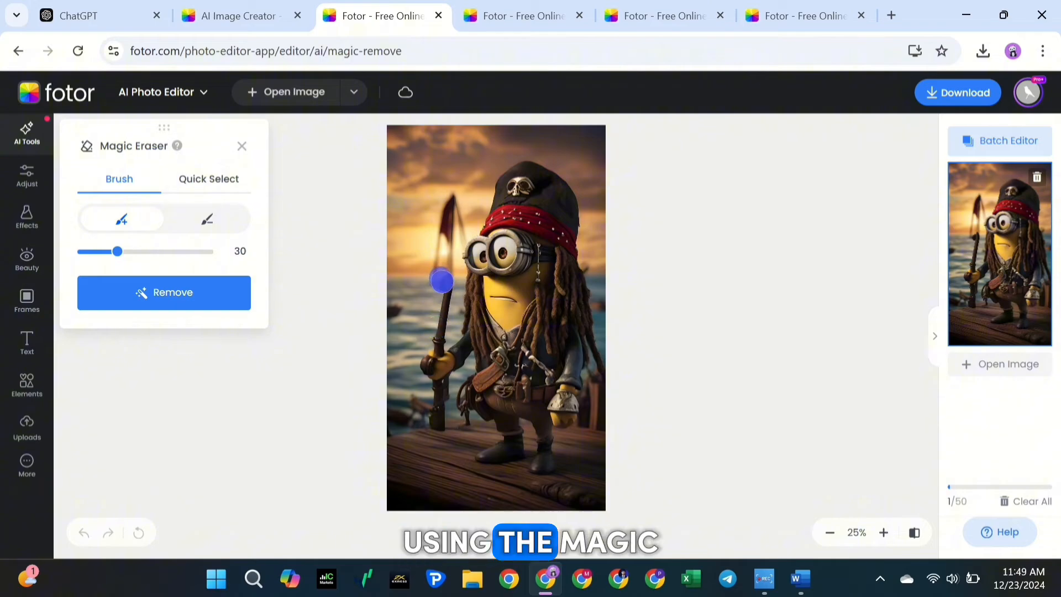
drag(442, 275, 438, 332)
drag(437, 414, 437, 423)
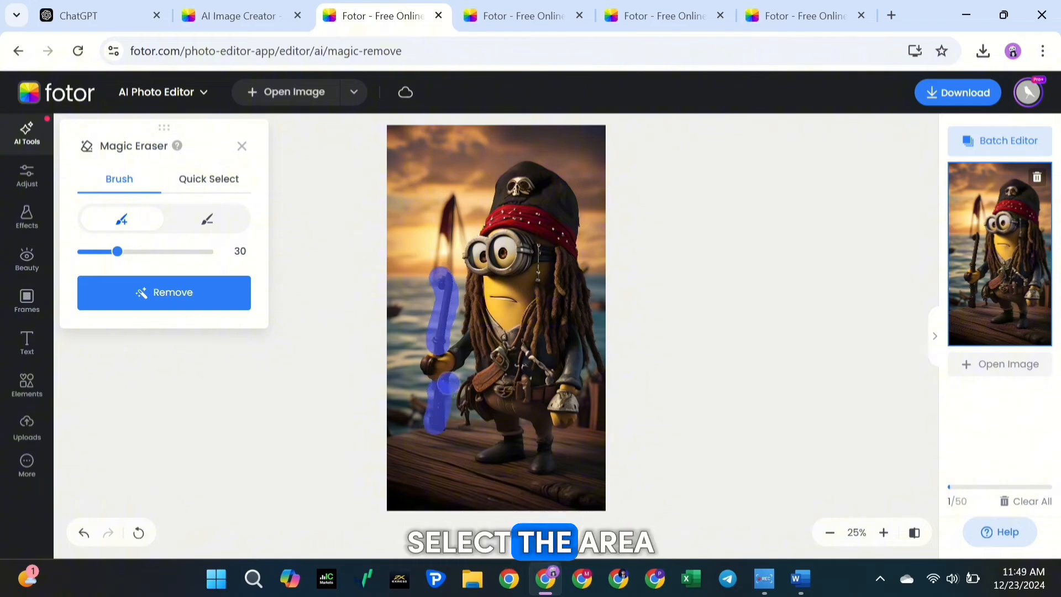
click(161, 298)
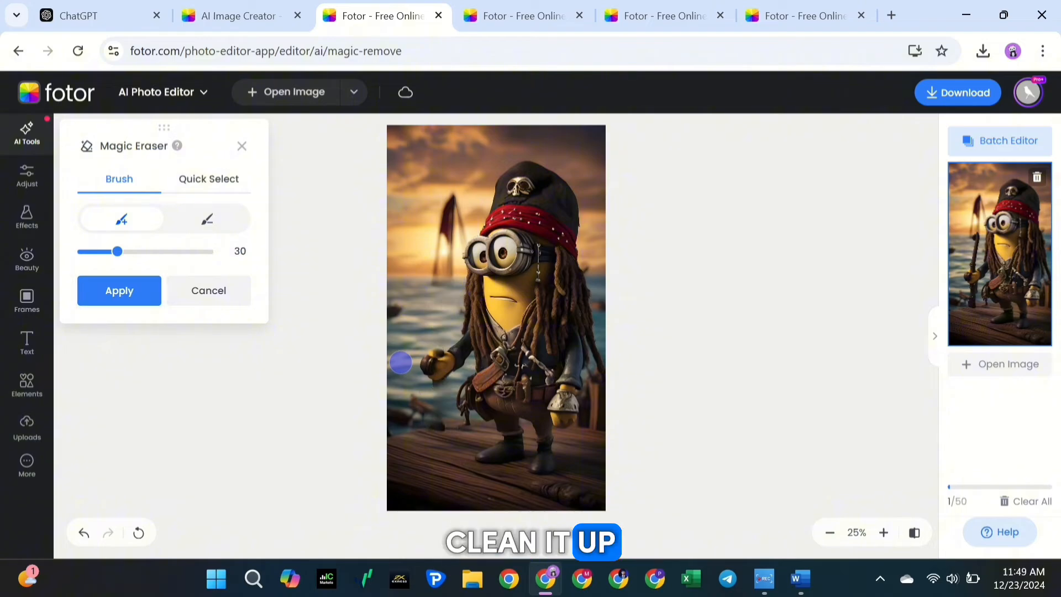
drag(441, 402, 498, 437)
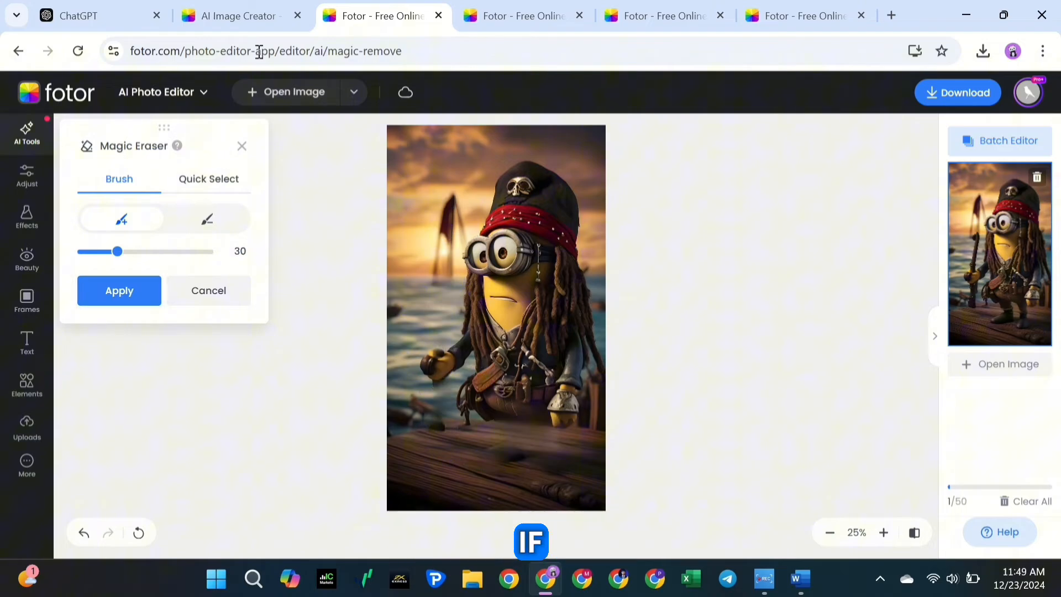
Return to the image creator and open the Captain Jack Sparrow Minion in the full photo editor
click(235, 16)
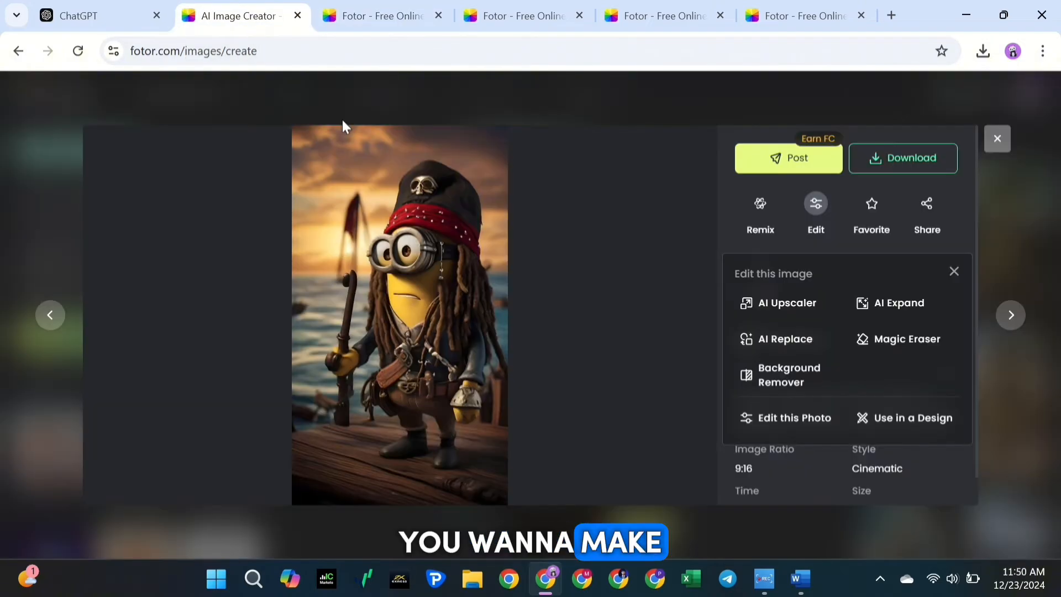
click(792, 418)
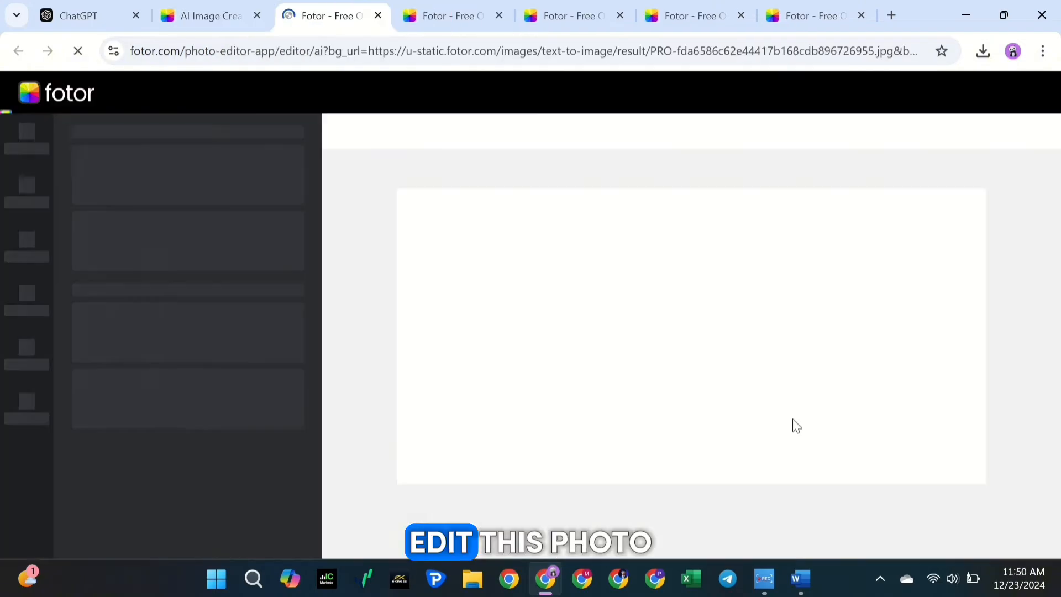
scroll(89, 413, up, 8)
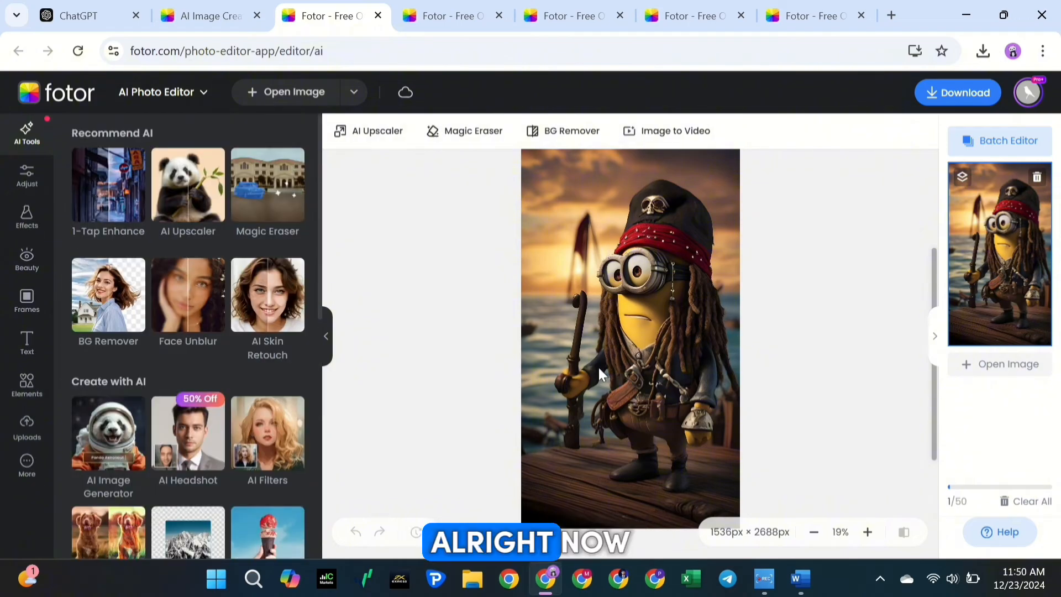
Go to Fotor's home page and open the AI Video Generator from the video tools
click(72, 88)
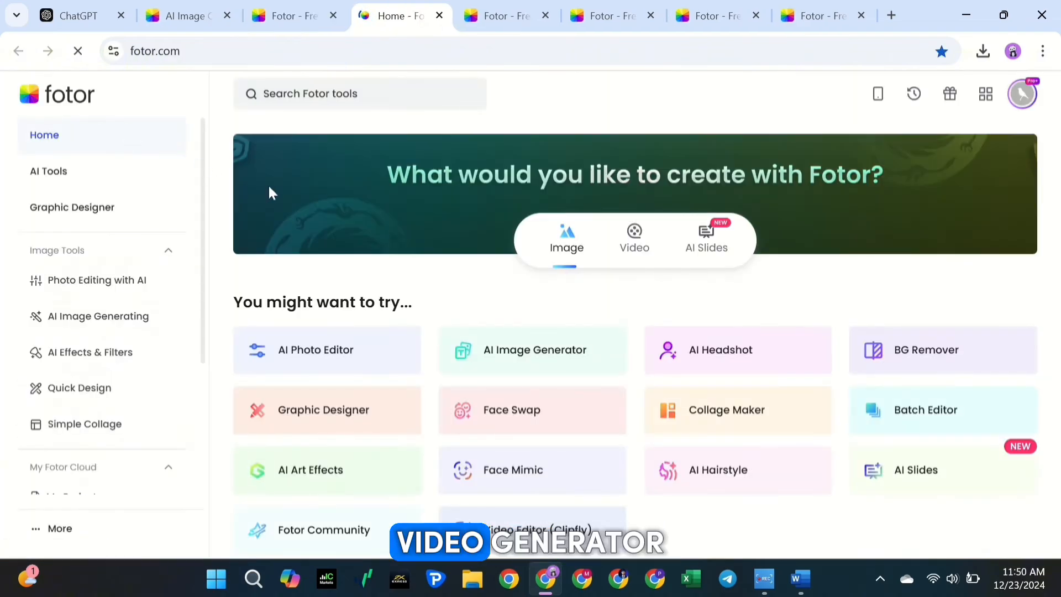
click(645, 259)
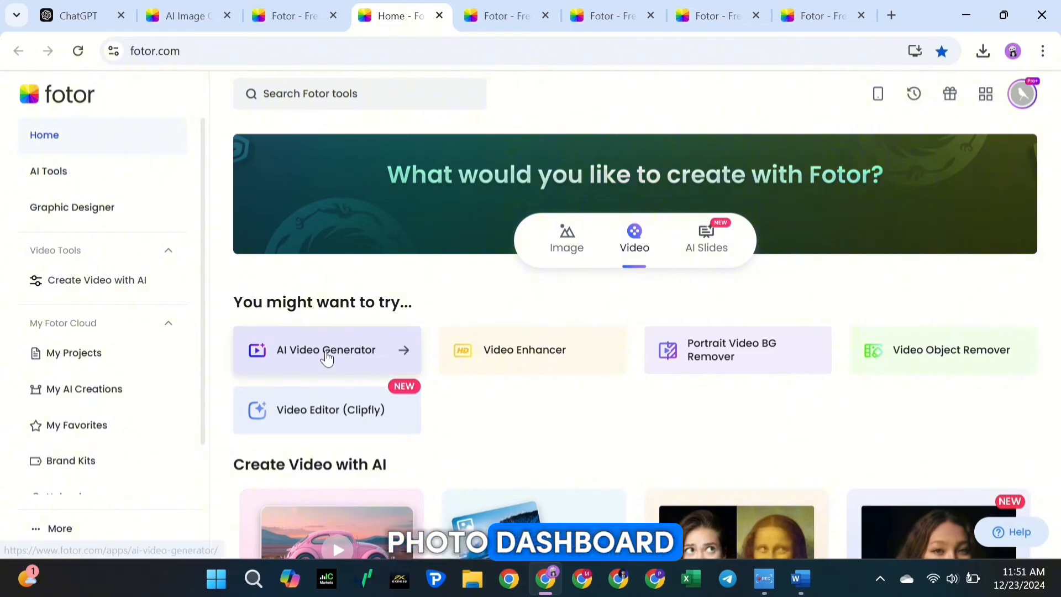
click(324, 348)
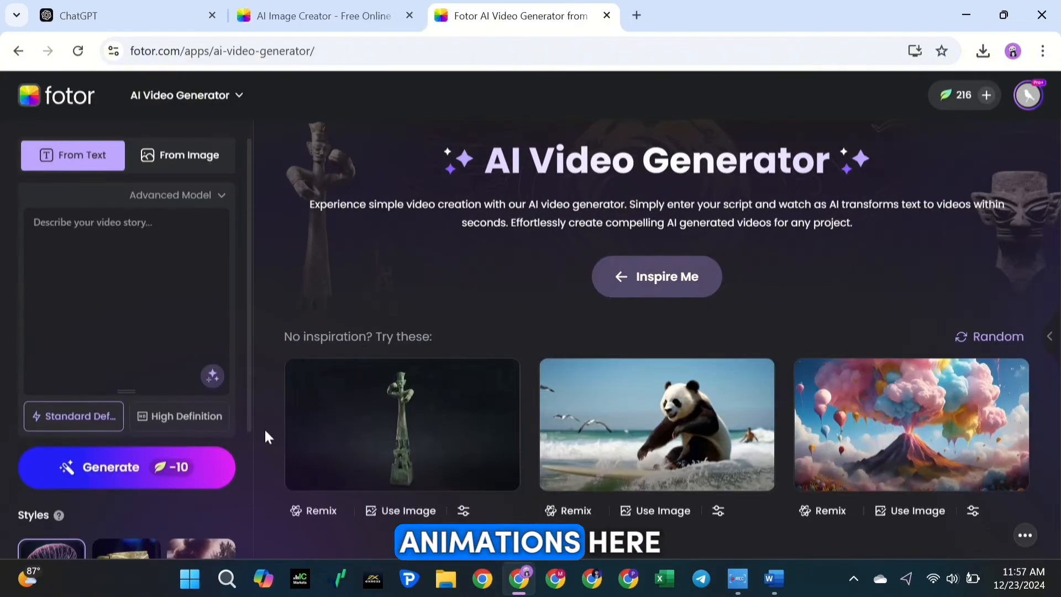
Set the video source to an image and upload fotor-ai-20241223113956.jpg from the Downloads folder
click(145, 156)
click(75, 156)
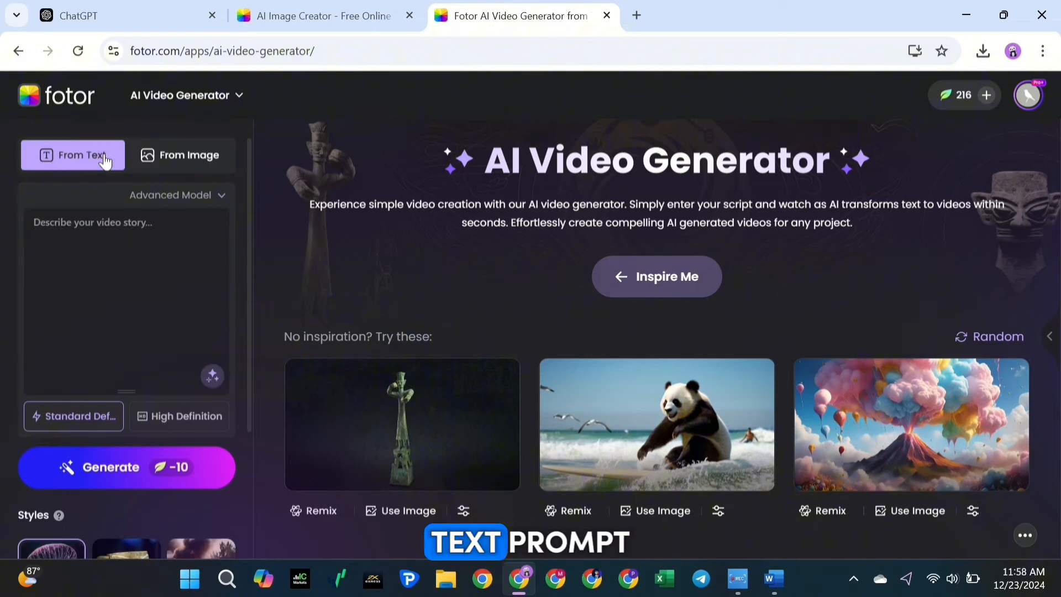
click(180, 158)
click(77, 156)
click(184, 161)
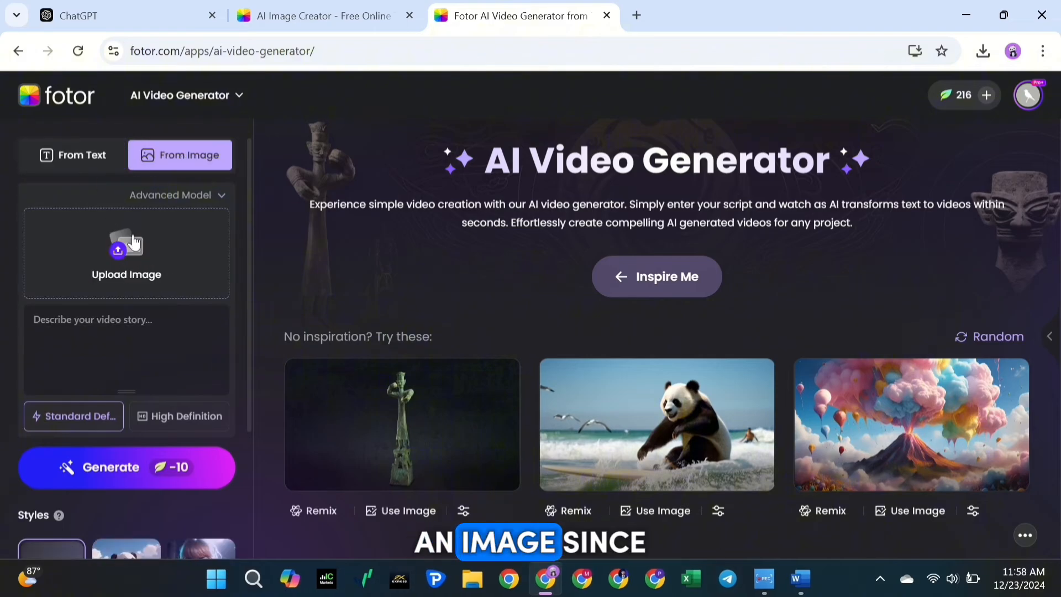
mouse_move(114, 255)
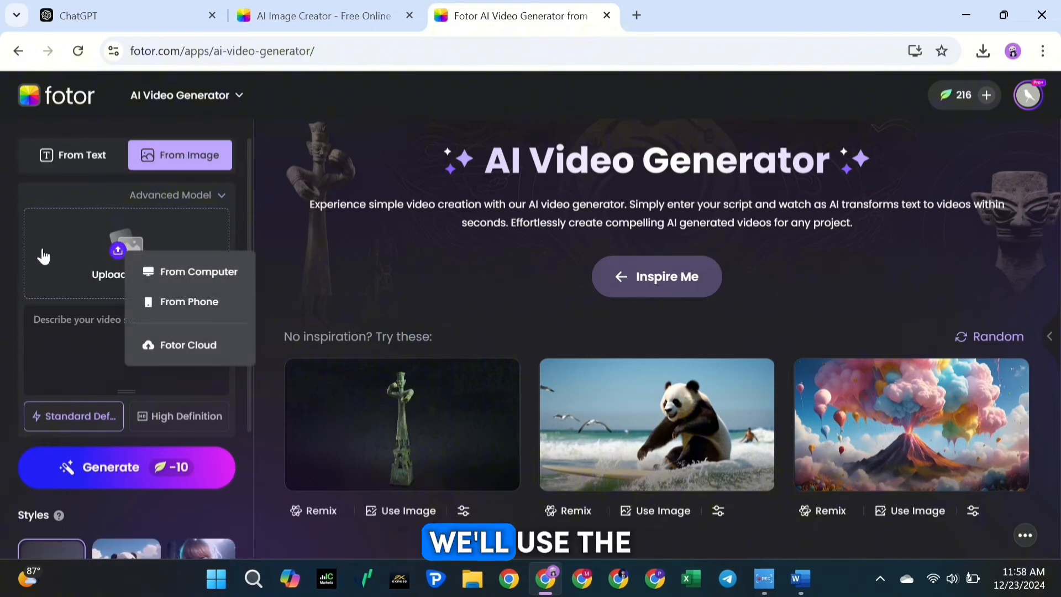
click(147, 277)
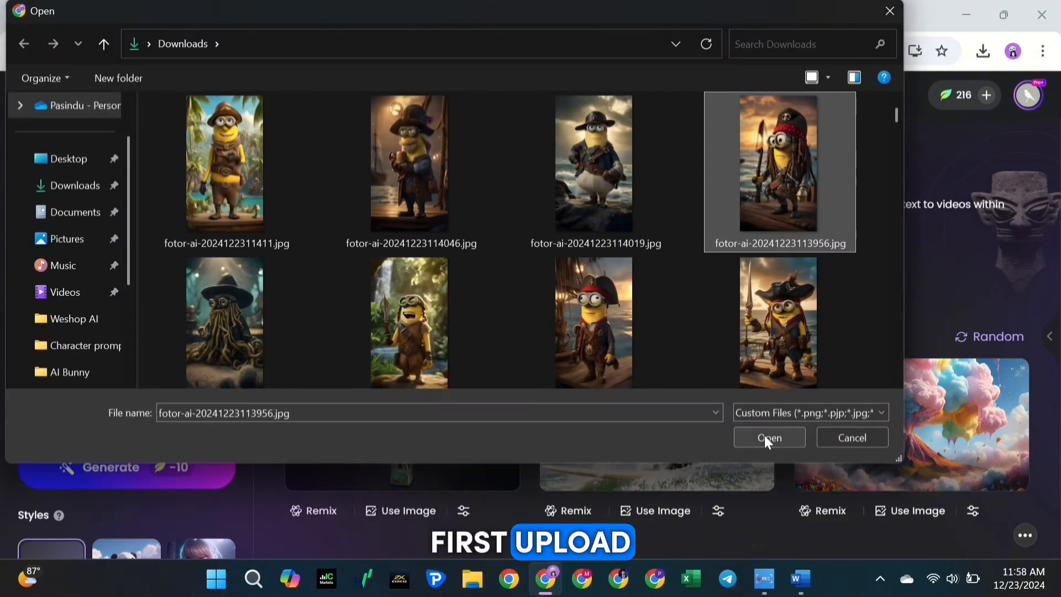
click(763, 437)
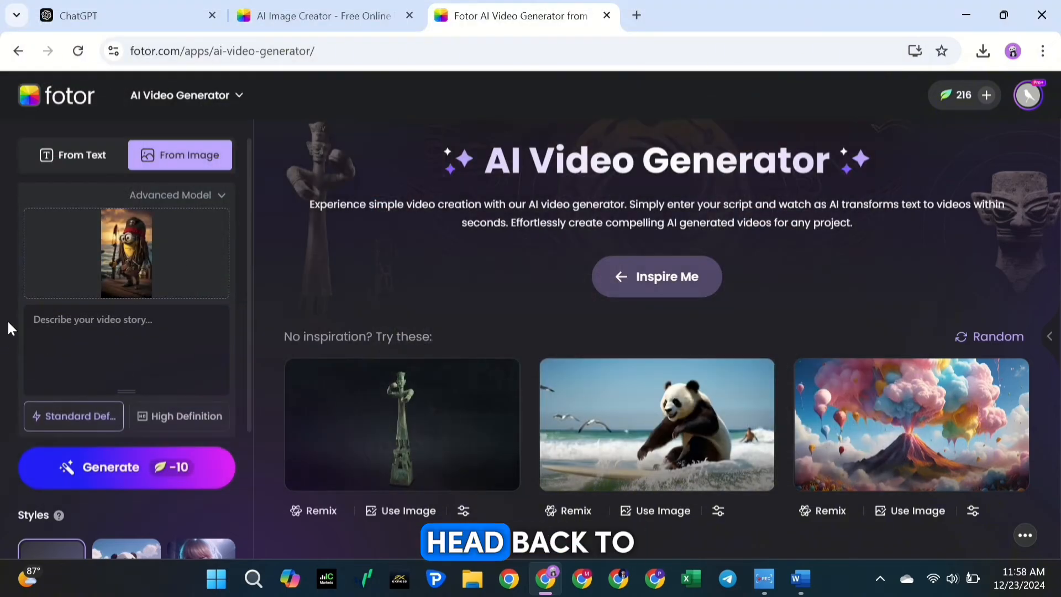
Copy ChatGPT's Captain Jack Sparrow video animation prompt into the video story description
click(106, 8)
click(268, 202)
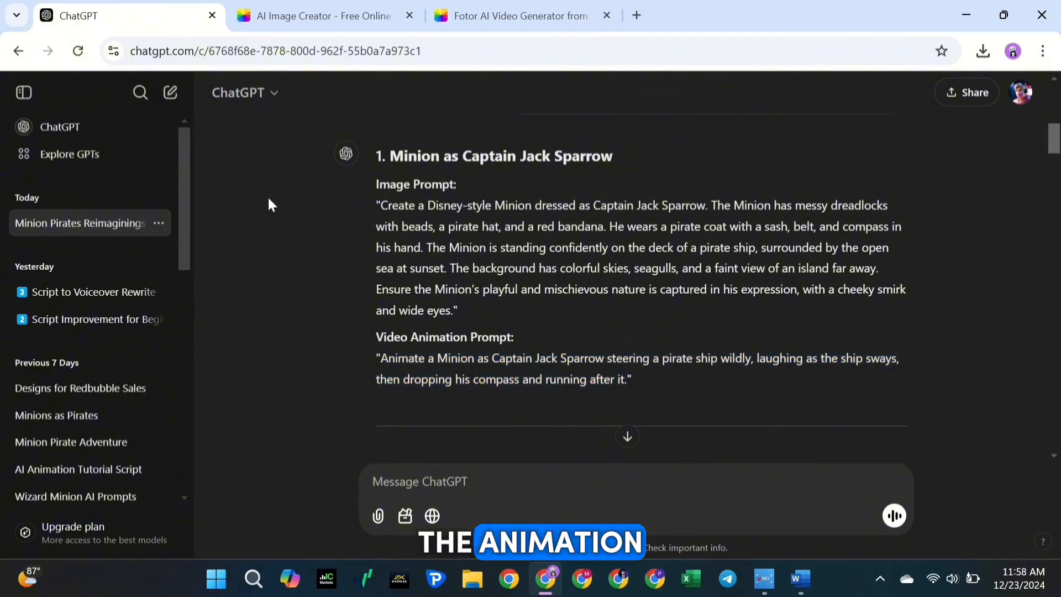
drag(380, 358, 620, 382)
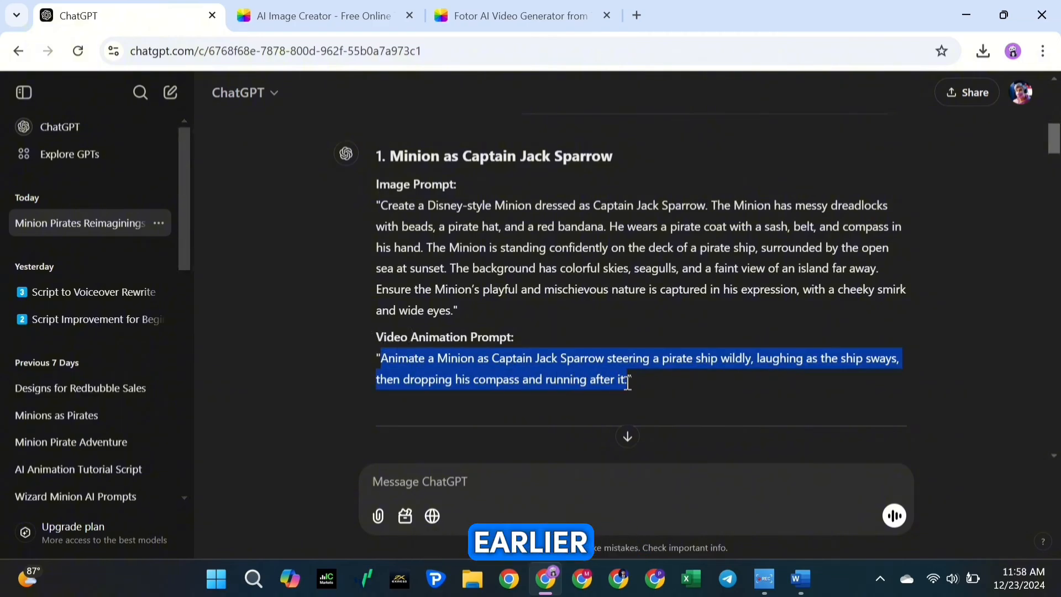
click(521, 14)
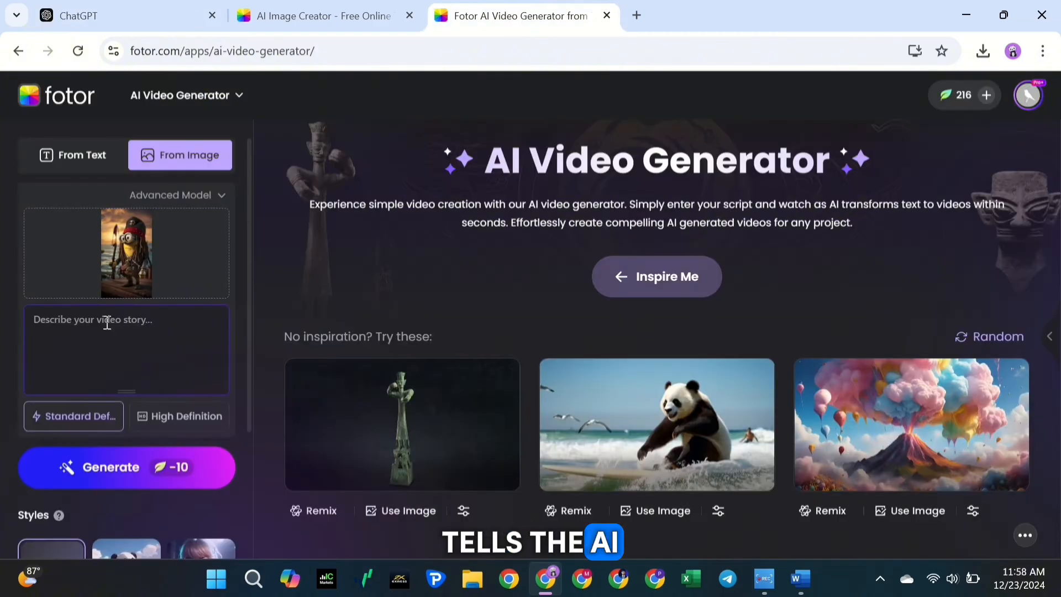
click(107, 325)
text(Animate a Minion as Captain Jack Sparrow steering a pirate ship wildly, laughing as the ship sways, then dropping his compass and running after it.)
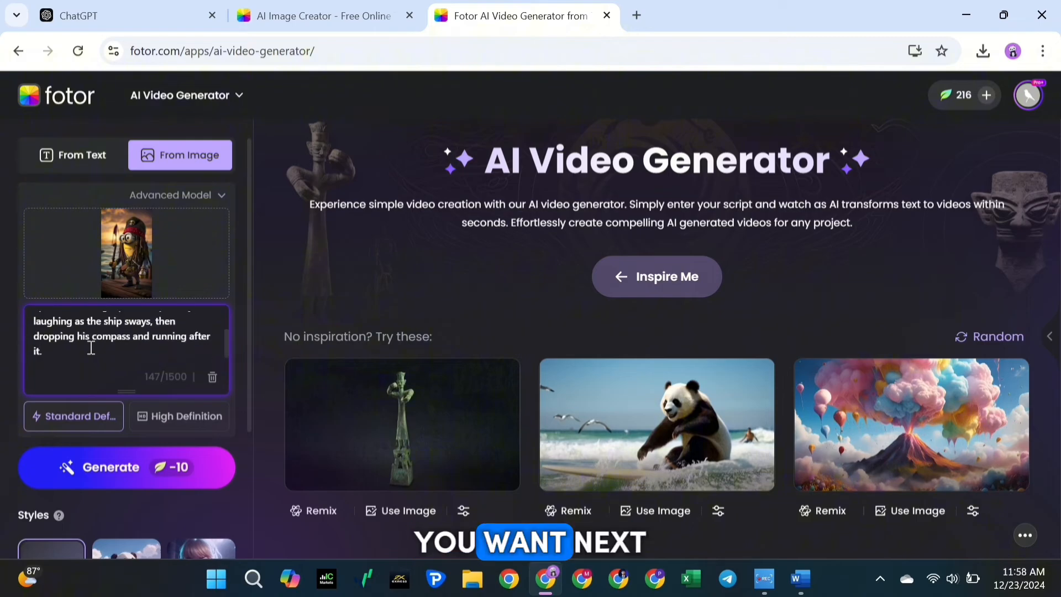
Generate the Captain Jack Sparrow video in High Definition with style None, and open the generated video's edit options
click(149, 422)
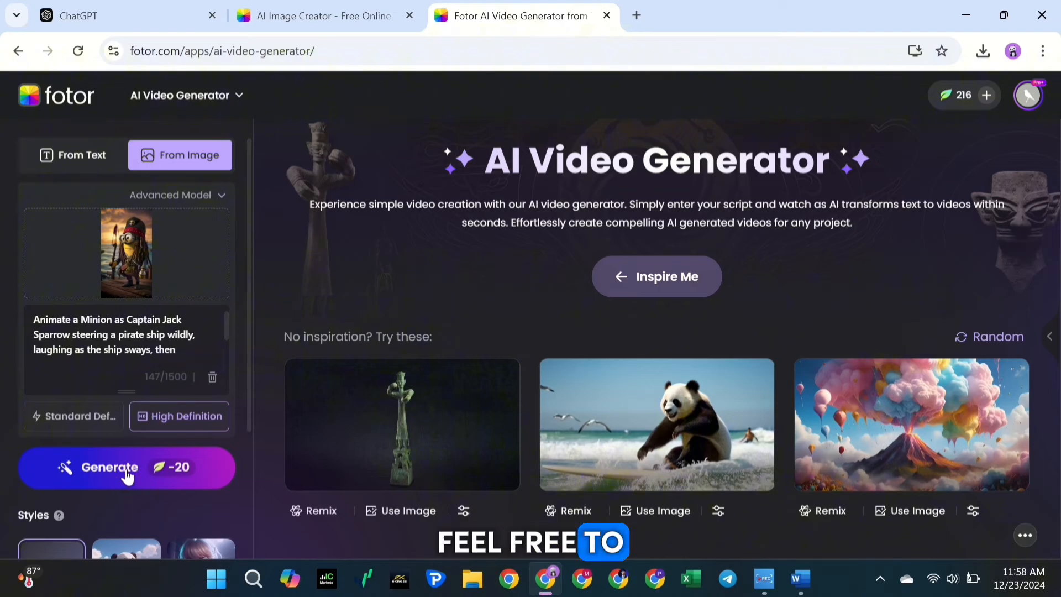
scroll(127, 476, down, 3)
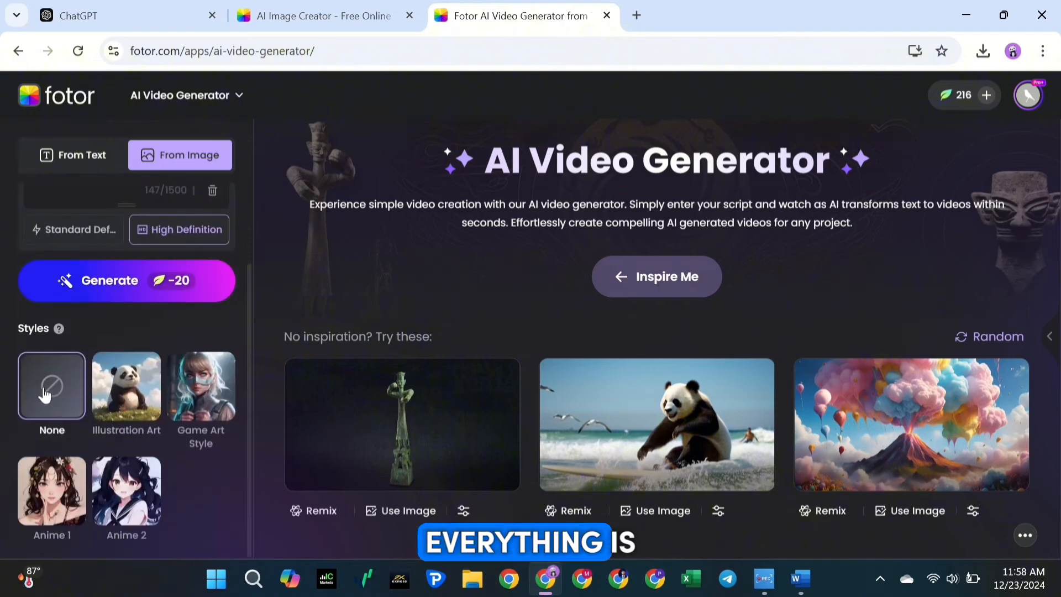
scroll(83, 381, up, 1)
click(114, 372)
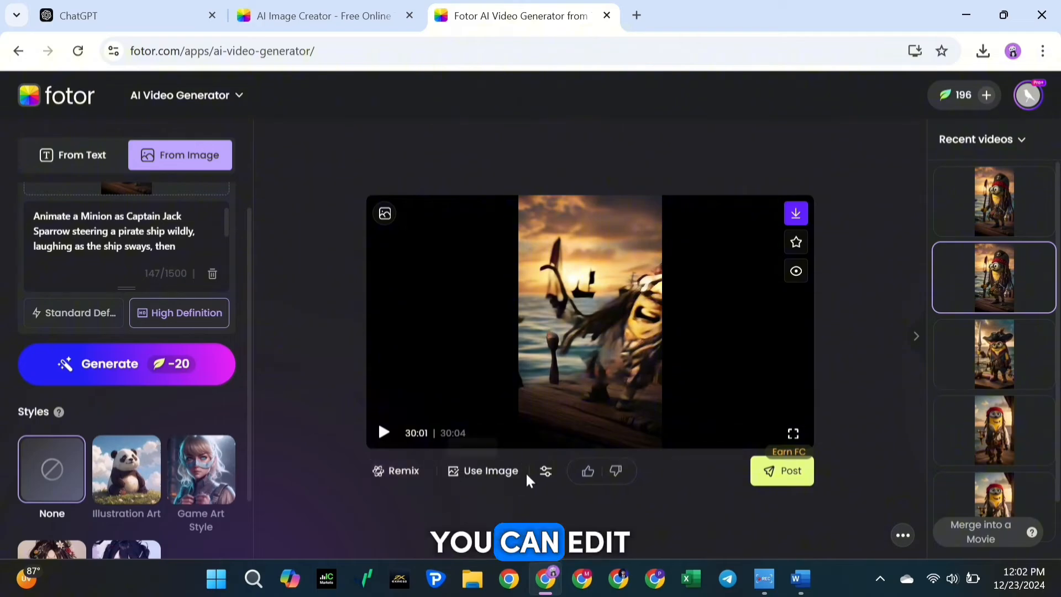
click(545, 474)
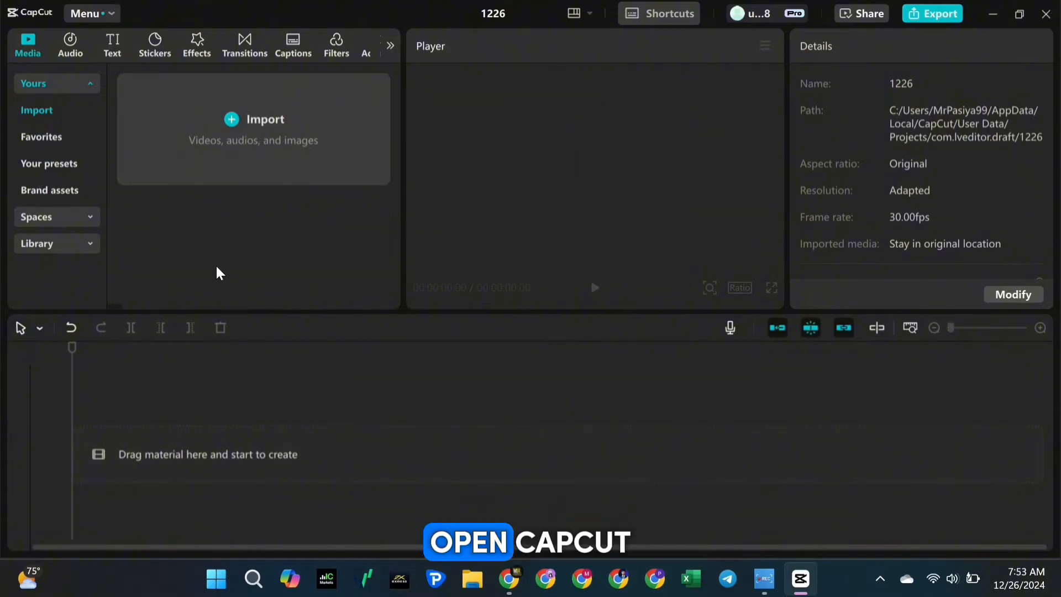
Switch to CapCut and import the fifteen Minion video clips from the Downloads folder
click(256, 127)
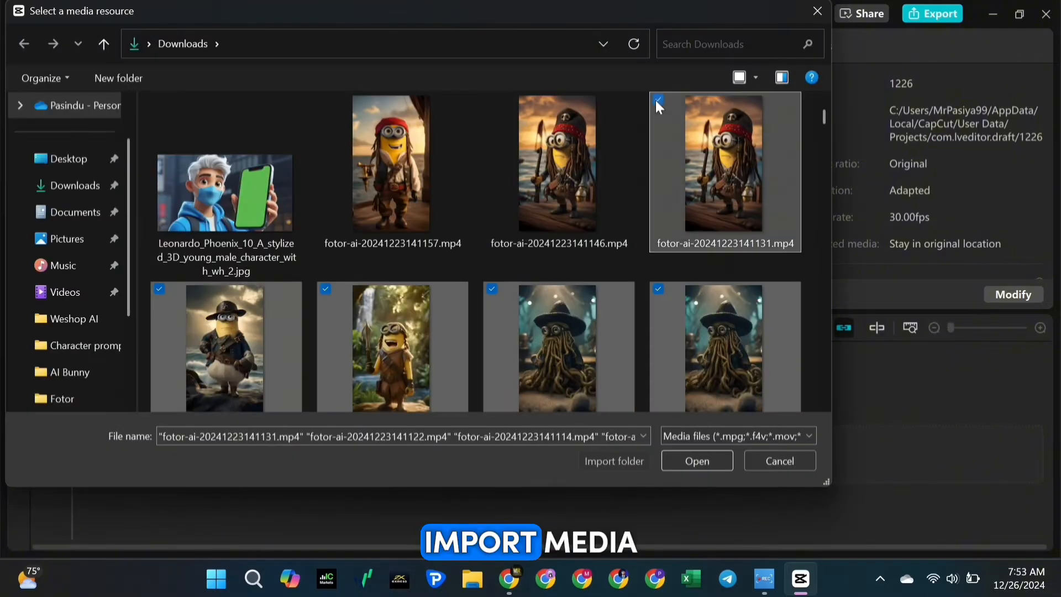
click(491, 99)
click(325, 100)
click(699, 460)
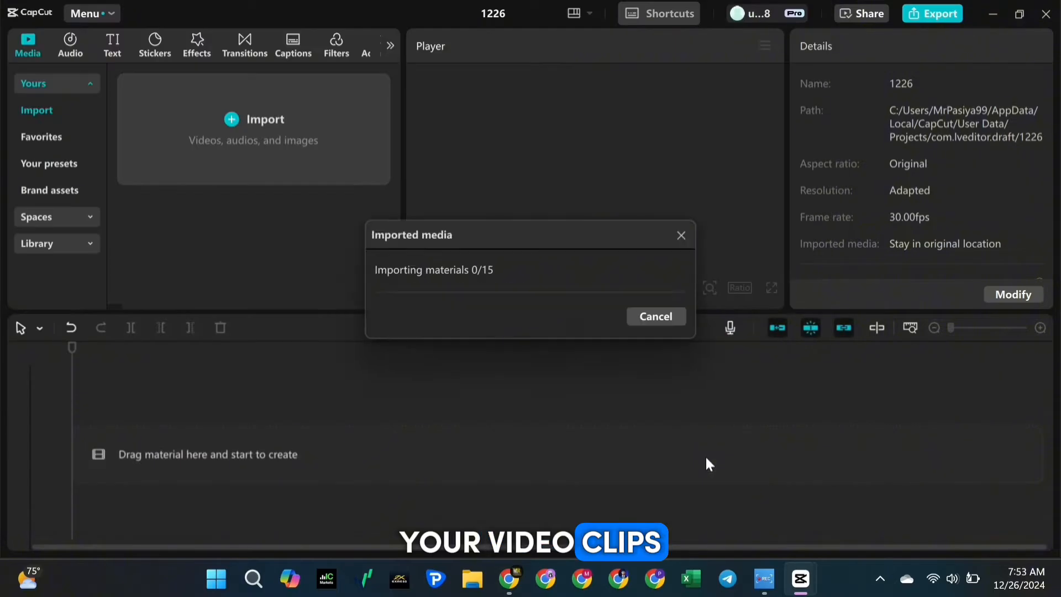
Place all imported Minion clips on the main timeline track
drag(181, 160, 145, 445)
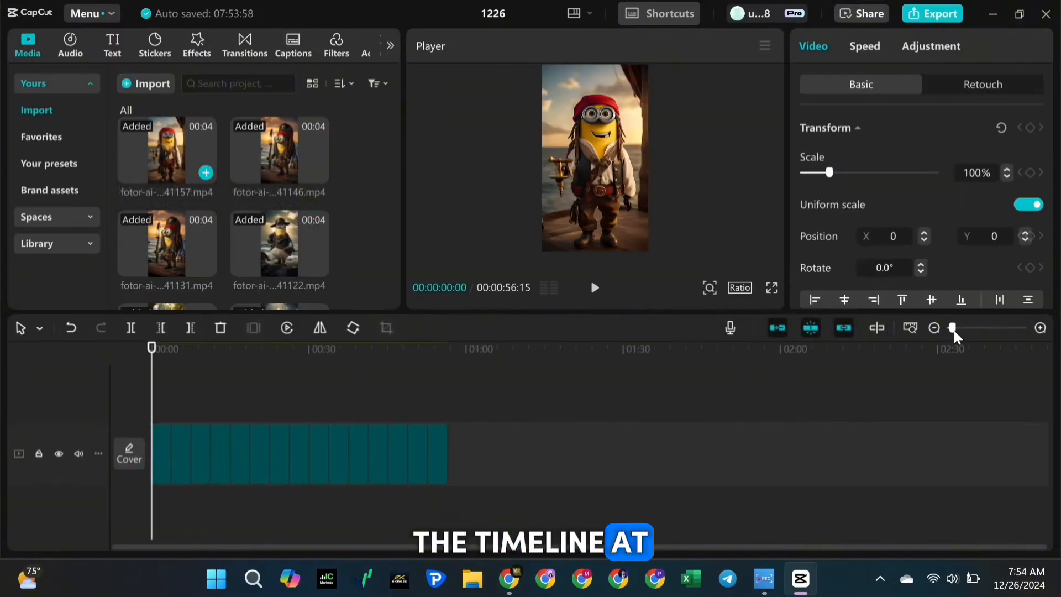
drag(952, 329, 959, 329)
click(821, 373)
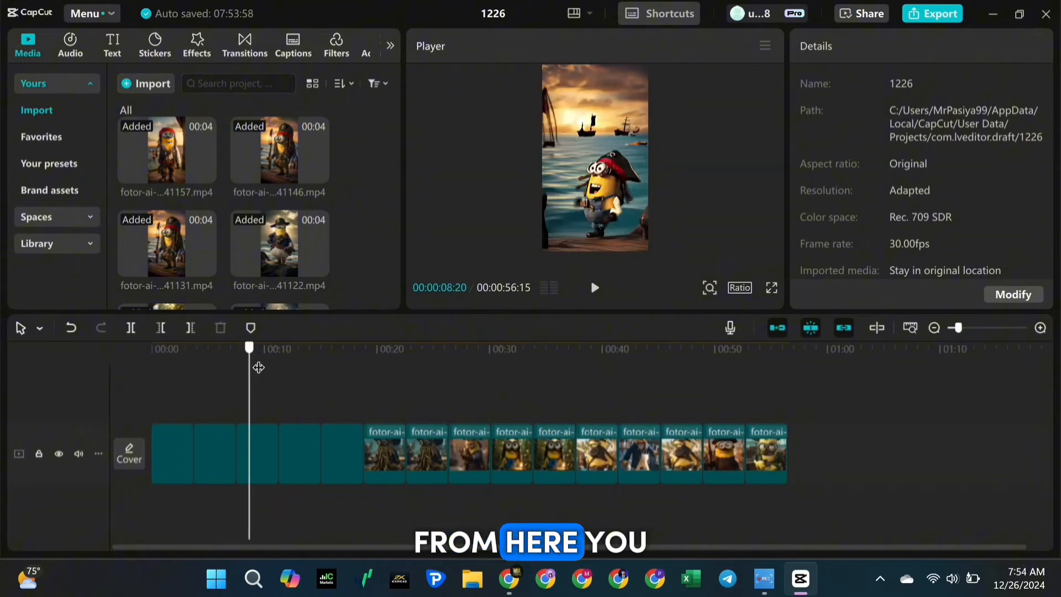
Rearrange the timeline clips into story order, opening with the dreadlocked Captain Jack Sparrow Minion, and return the playhead to the start
drag(765, 458, 230, 457)
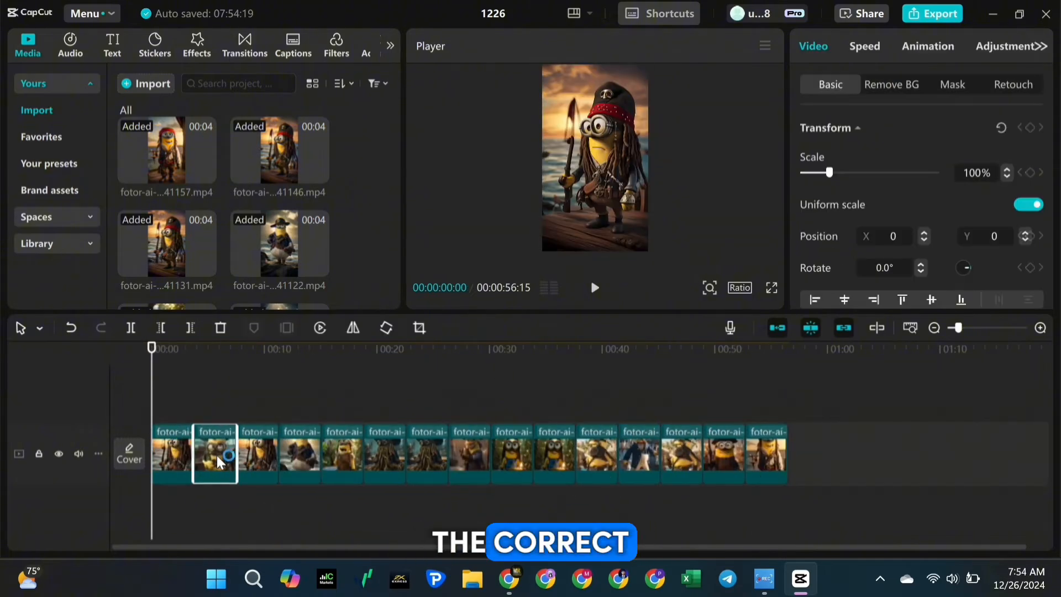
drag(457, 465, 385, 469)
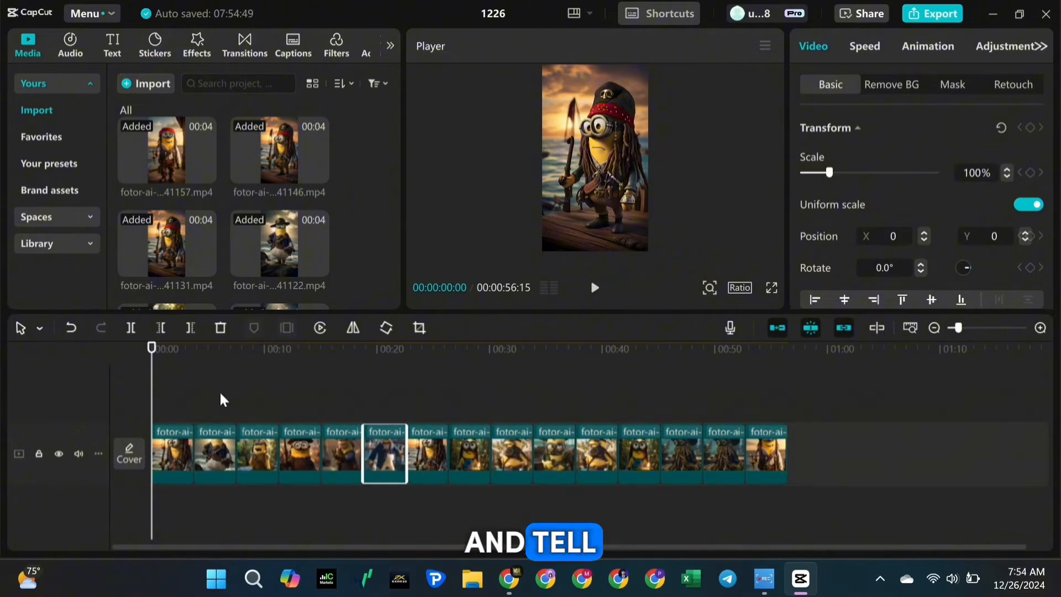
click(732, 388)
click(153, 349)
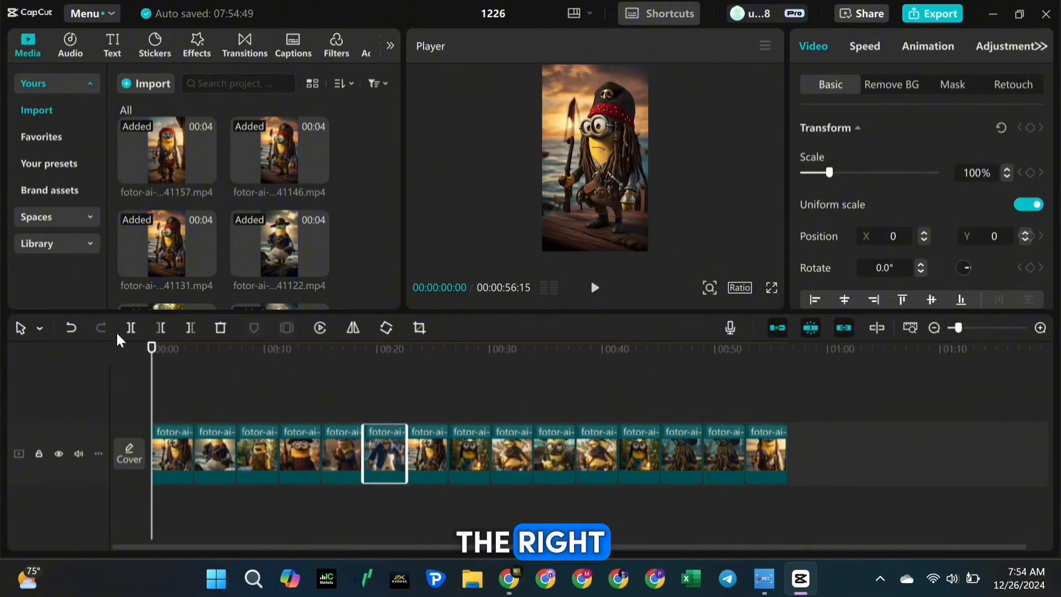
Import the Voicy sound-effect files and the background music 1224 (1).MP3, and locate the music file in the media library
click(146, 83)
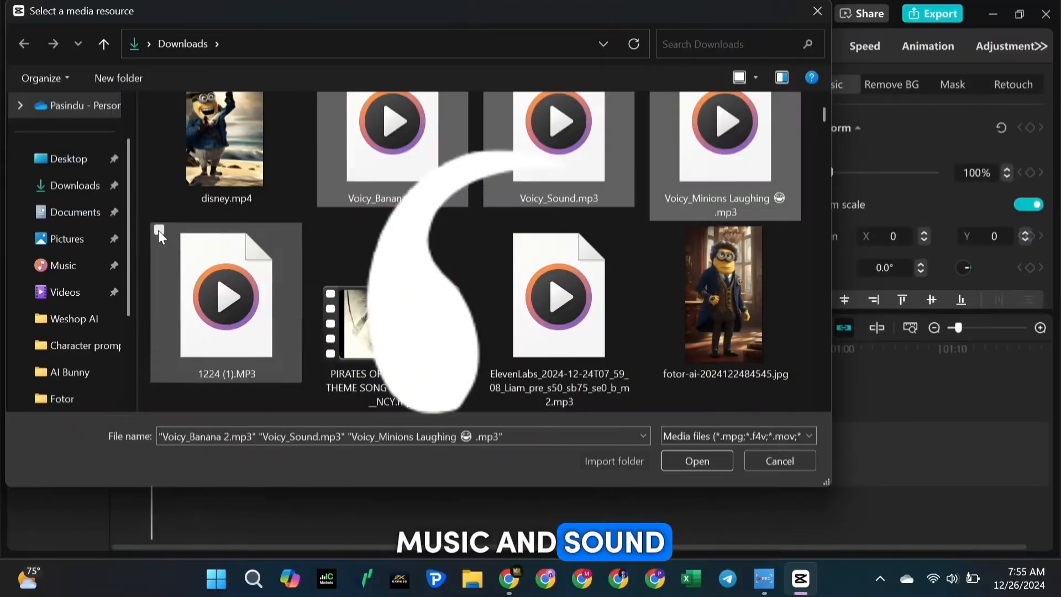
click(158, 230)
click(691, 462)
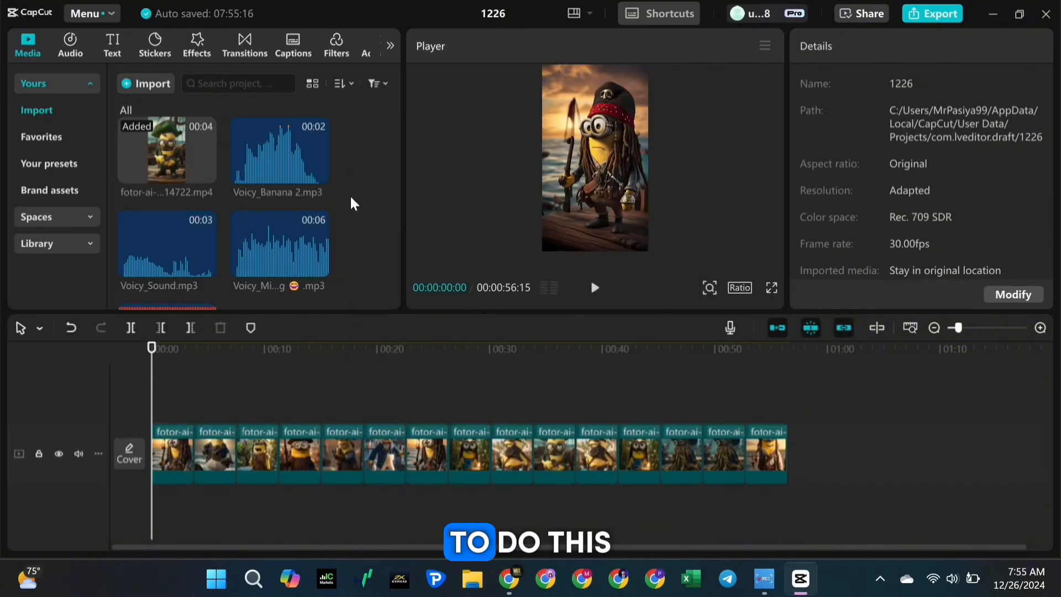
scroll(206, 276, down, 2)
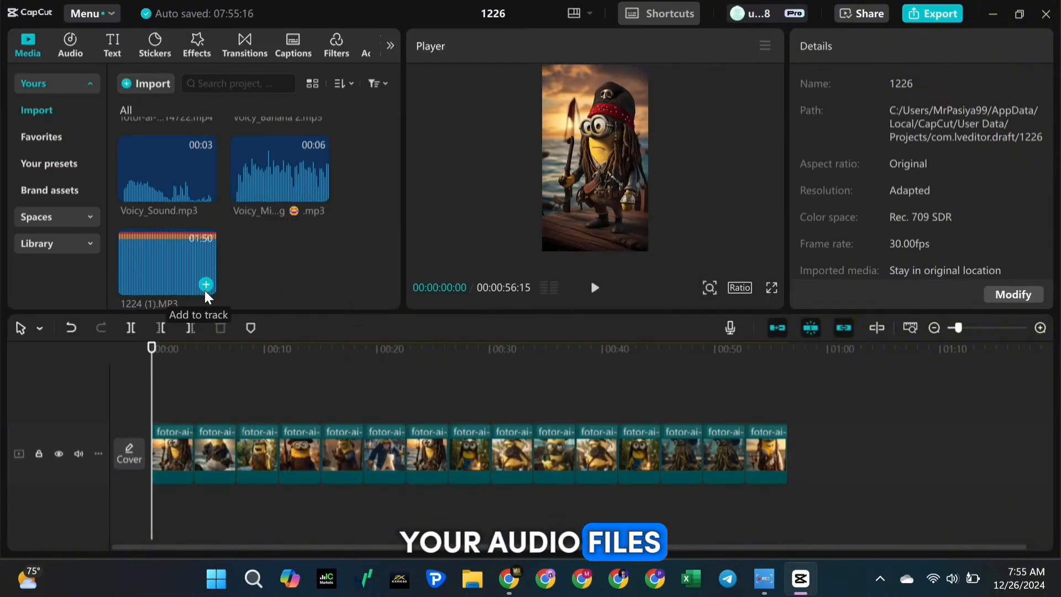
Add 1224 (1).MP3 to the timeline as background music, preview it against the clips, and trim it to end with the last clip
click(206, 285)
click(594, 287)
click(594, 291)
drag(563, 463, 642, 447)
click(618, 393)
click(595, 291)
click(595, 293)
drag(723, 452, 679, 450)
drag(638, 370, 786, 396)
click(780, 497)
click(190, 327)
key(Home)
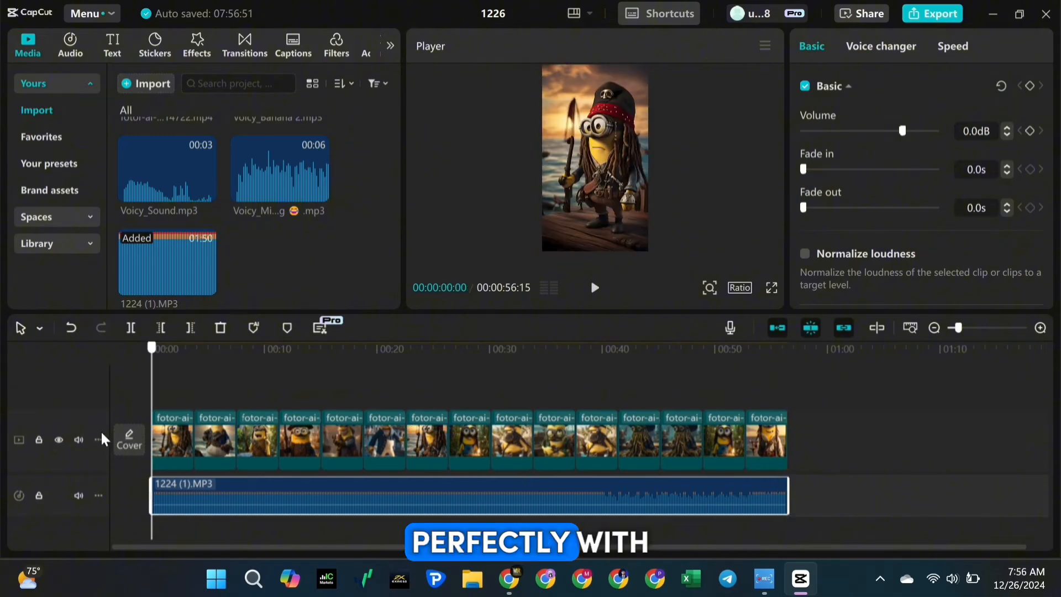
Add Black Fade transitions between the third and fourth, seventh and eighth, and eleventh and twelfth clips
click(241, 47)
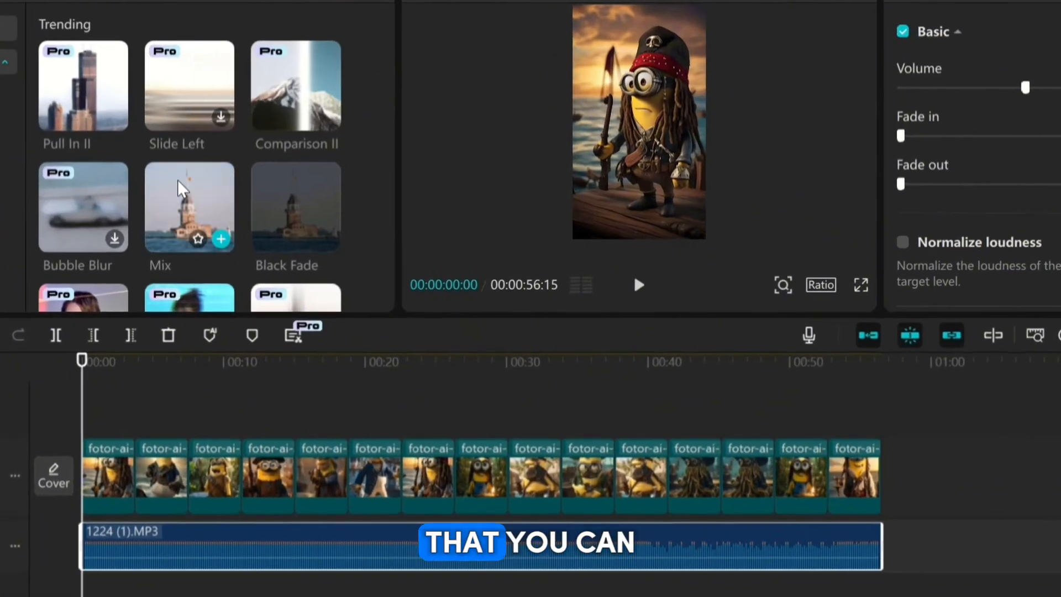
drag(301, 208, 288, 383)
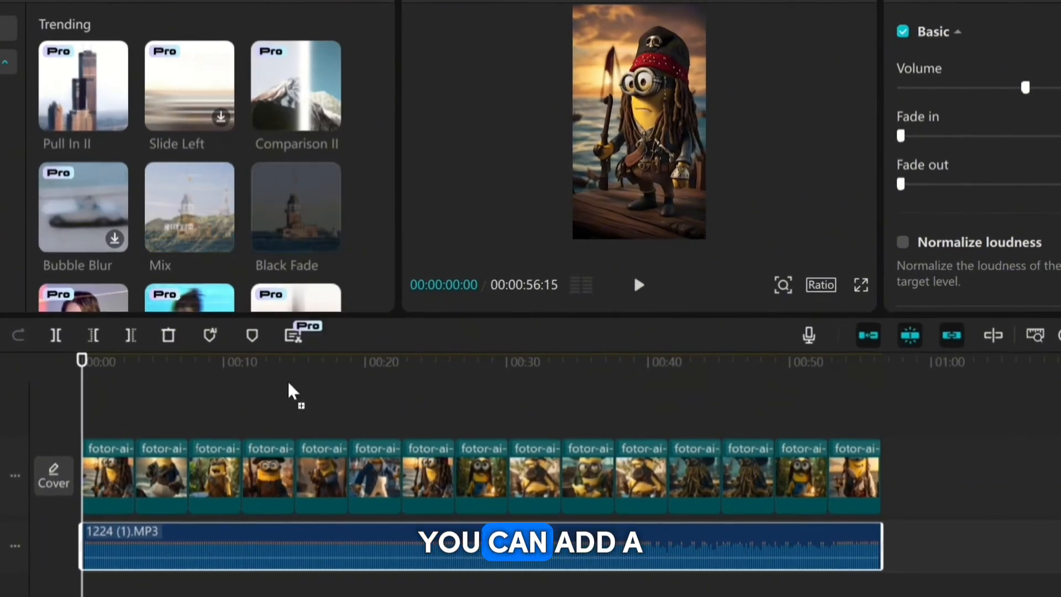
drag(247, 486, 243, 481)
drag(340, 199, 430, 458)
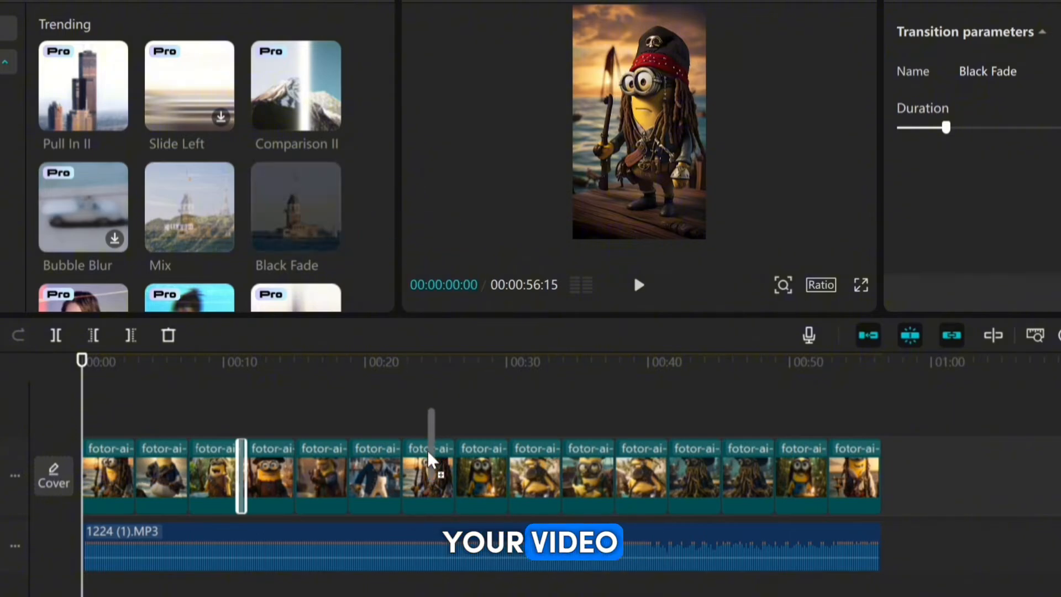
drag(301, 220, 667, 472)
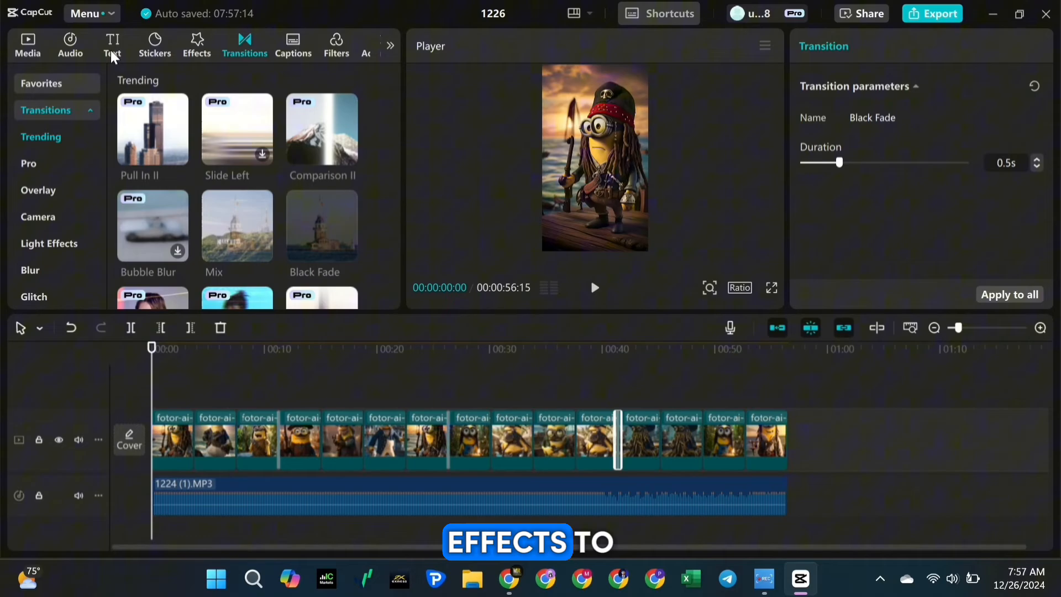
Browse the Halloween text templates and add the Trick or Treat template at the start of the timeline
click(112, 55)
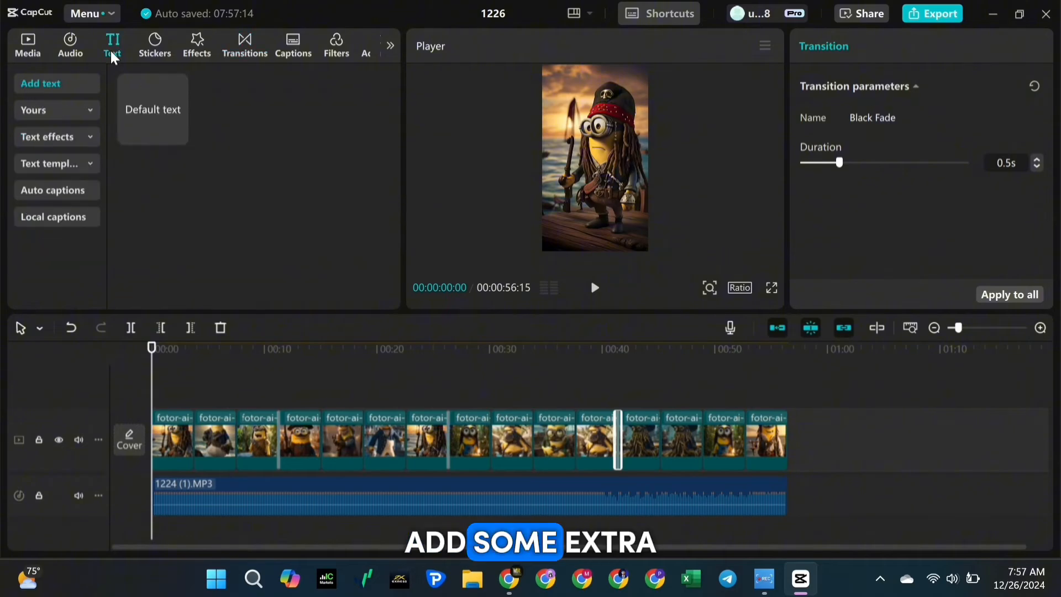
click(57, 164)
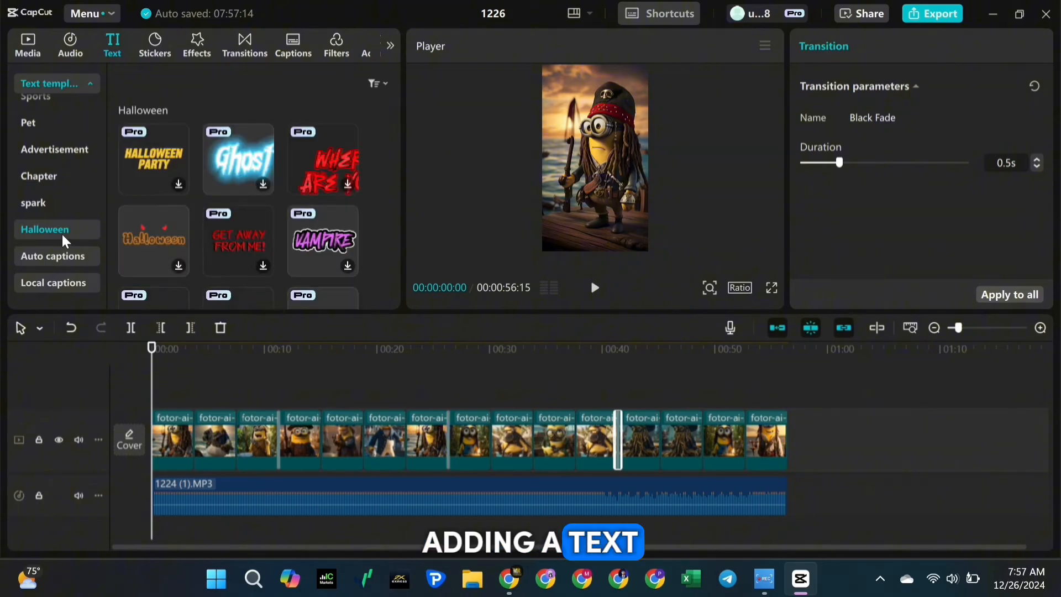
scroll(164, 222, down, 5)
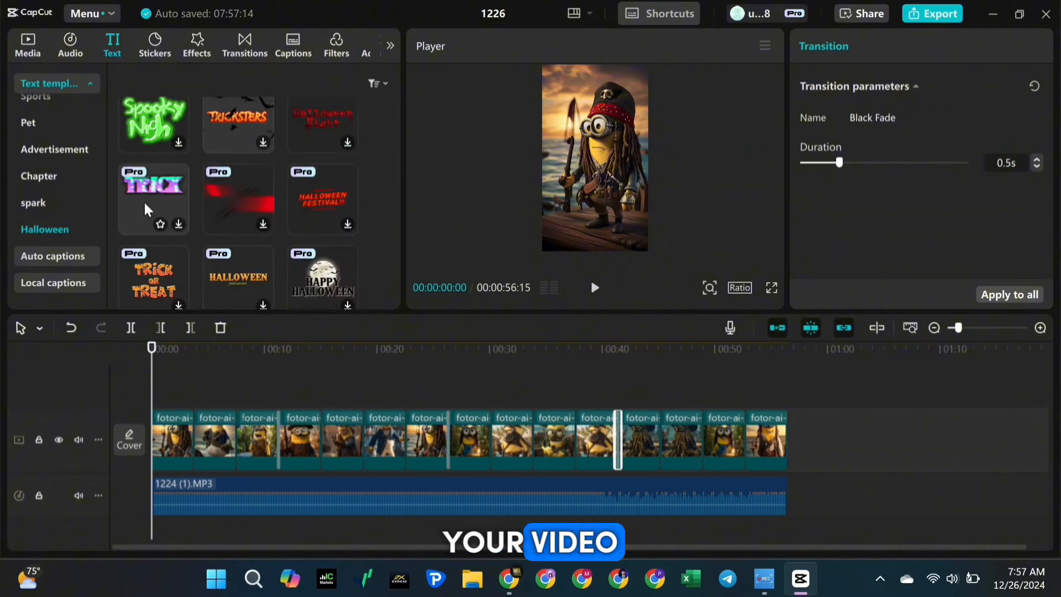
scroll(149, 289, down, 2)
scroll(144, 263, up, 1)
click(160, 209)
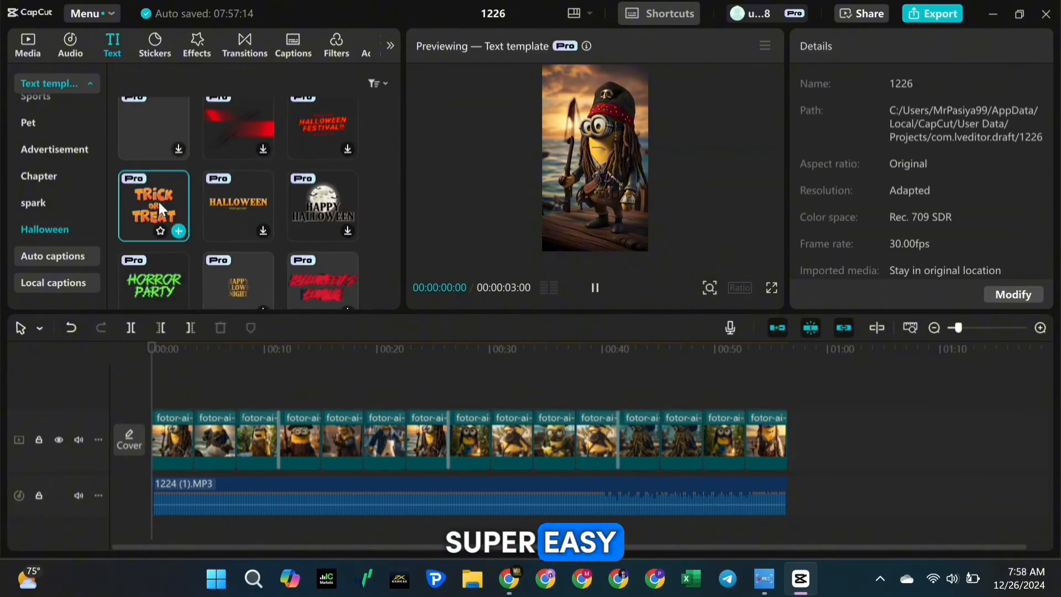
click(179, 231)
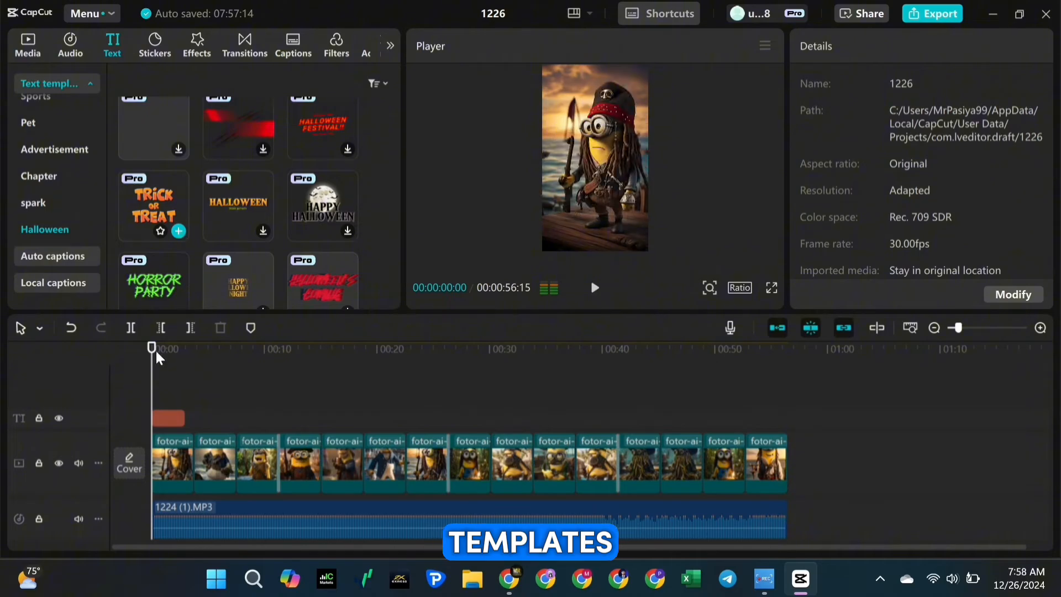
Replace the title template's first, third and second paragraphs with "The Pirates", "of the" and "Carribean"
click(167, 417)
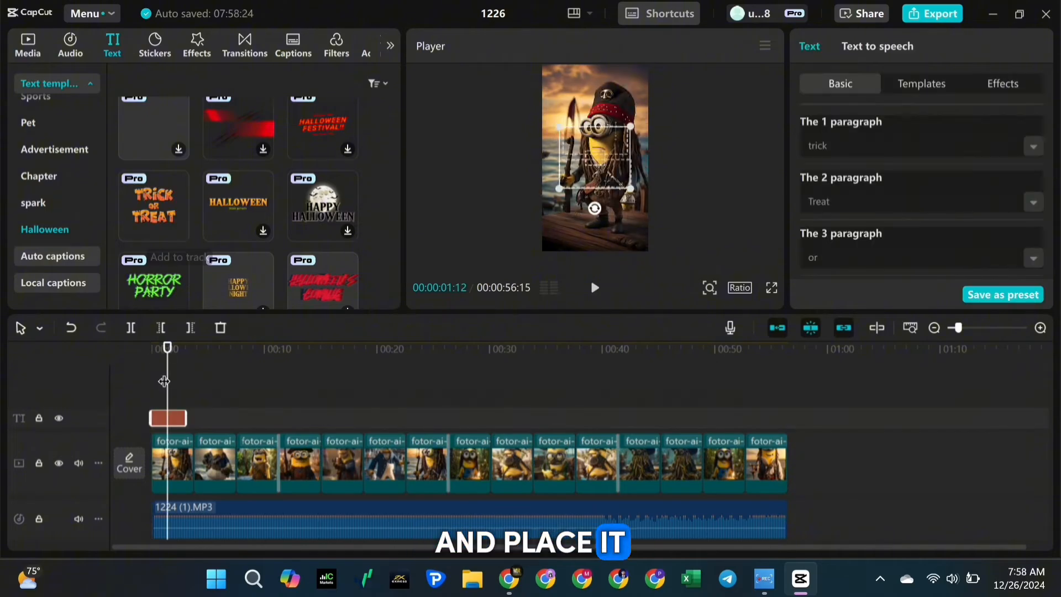
drag(829, 148, 807, 150)
text(The Pirates)
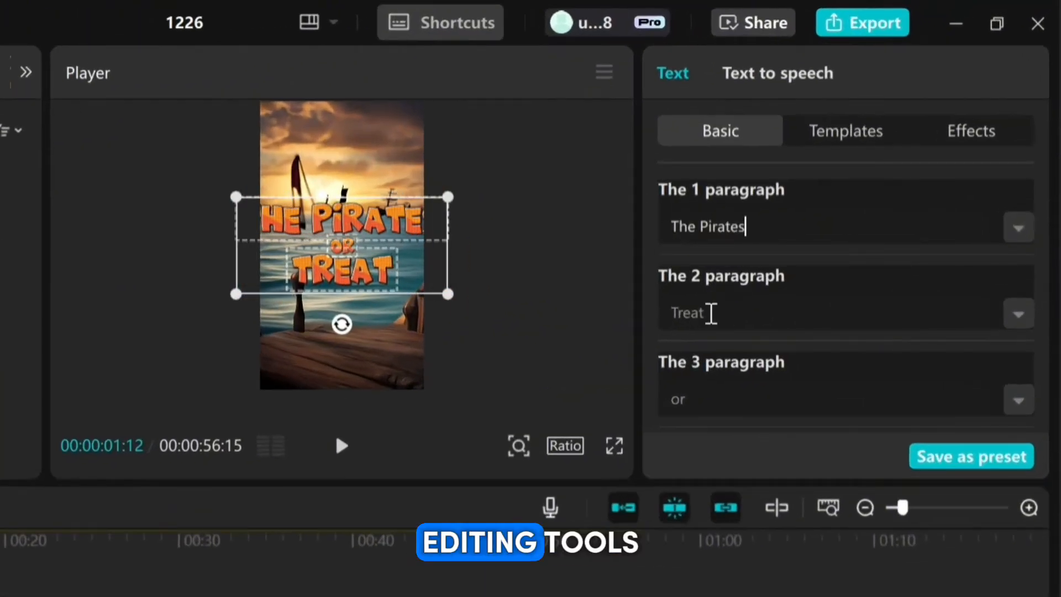
drag(821, 215, 794, 216)
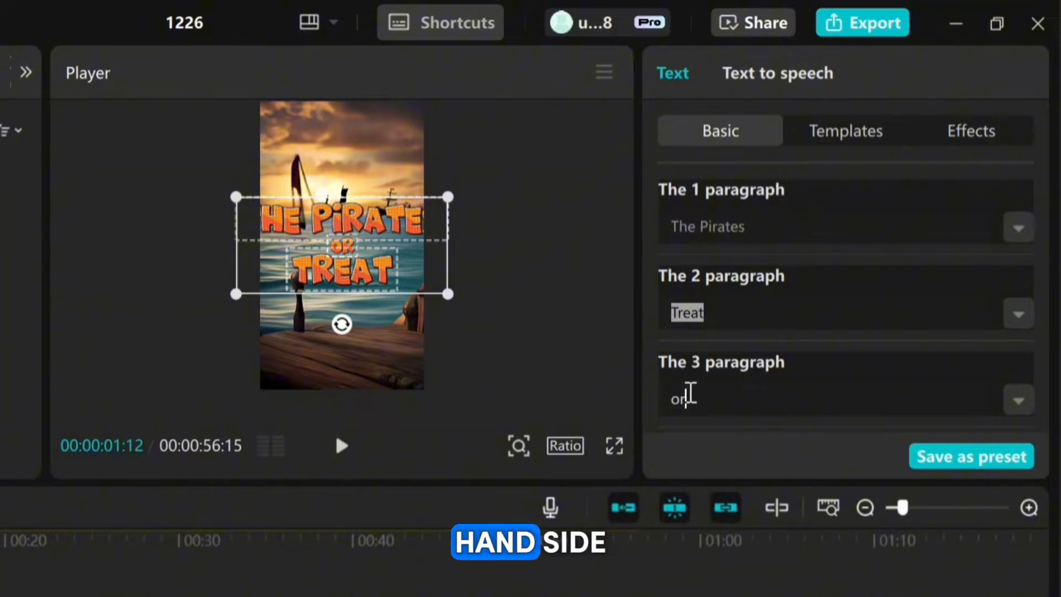
text(Carribean)
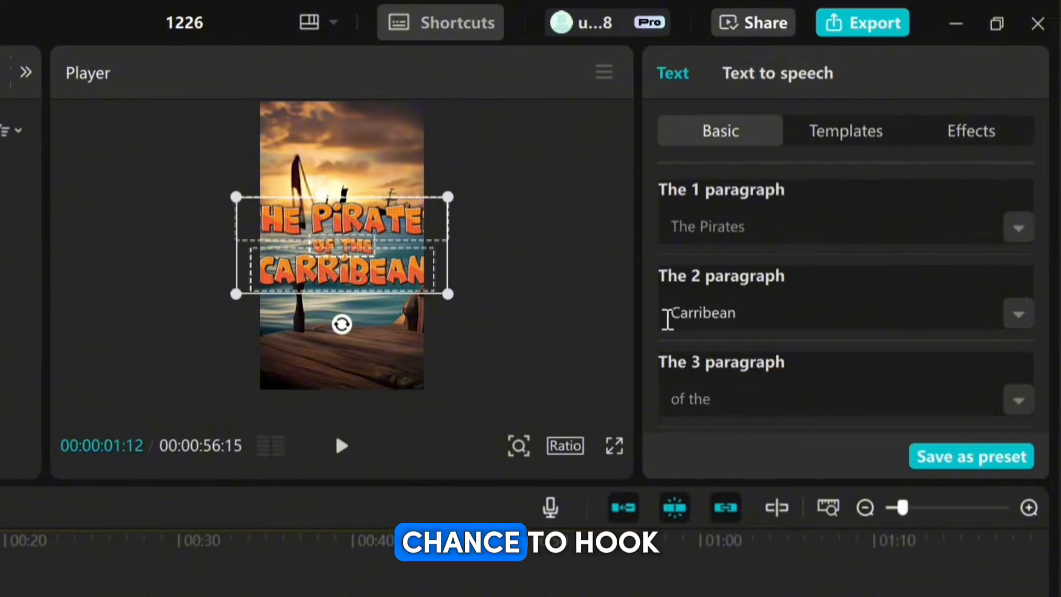
scroll(783, 359, down, 4)
drag(703, 313, 691, 313)
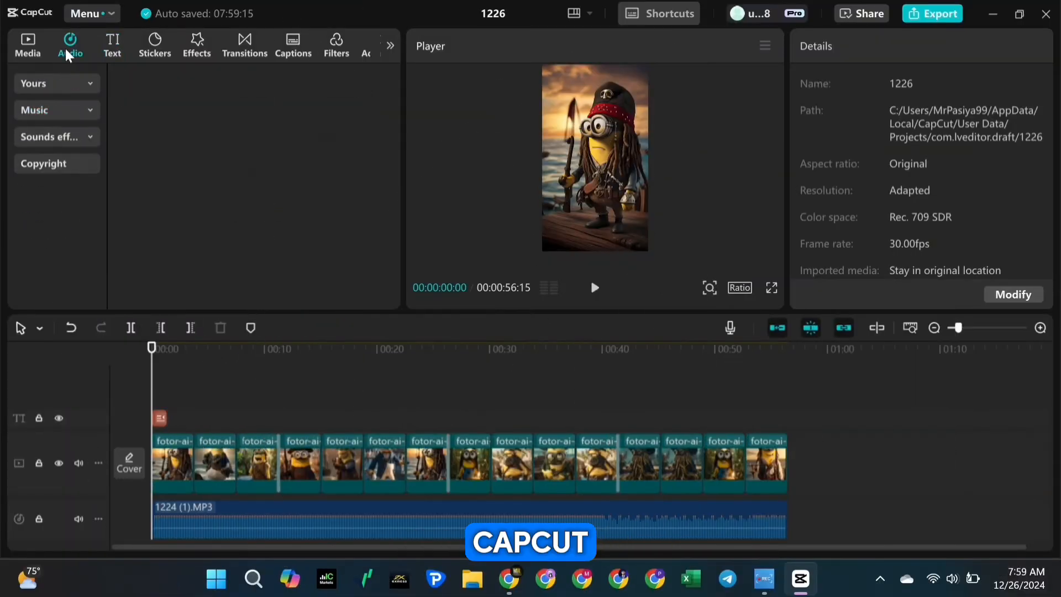
Search the sound effects for "beach sound", preview results, and add the little gentle wave sound from the video's start on its own track
click(56, 110)
scroll(54, 244, down, 5)
click(52, 254)
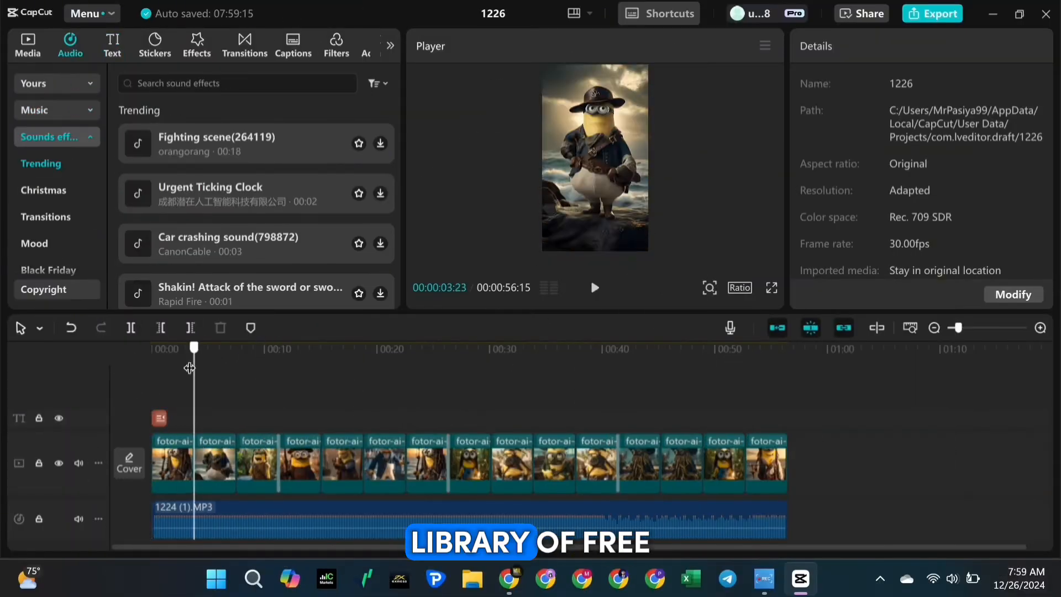
click(199, 83)
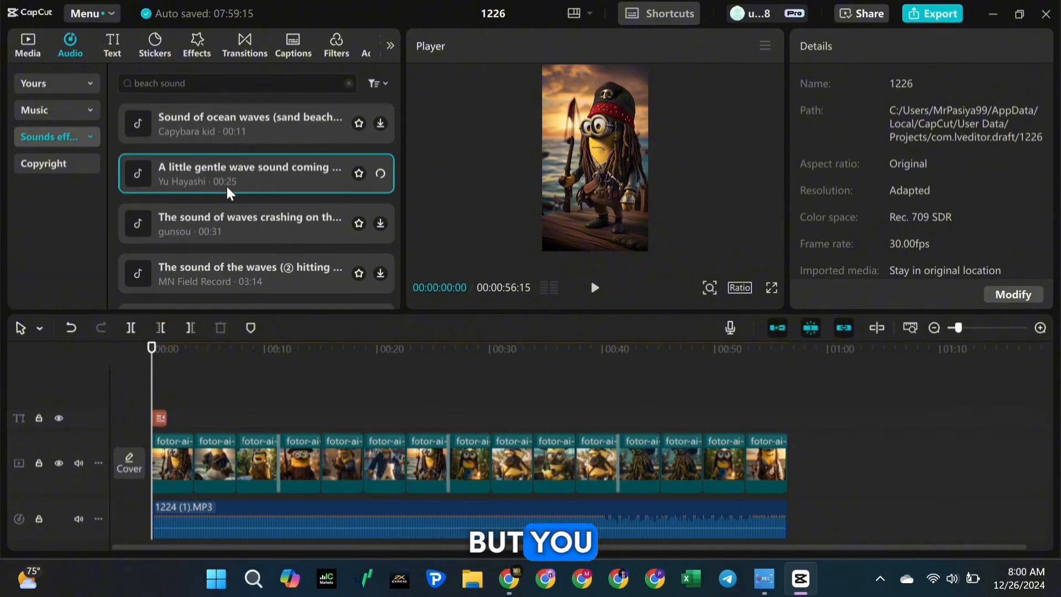
click(234, 223)
scroll(238, 348, down, 1)
drag(326, 181, 334, 471)
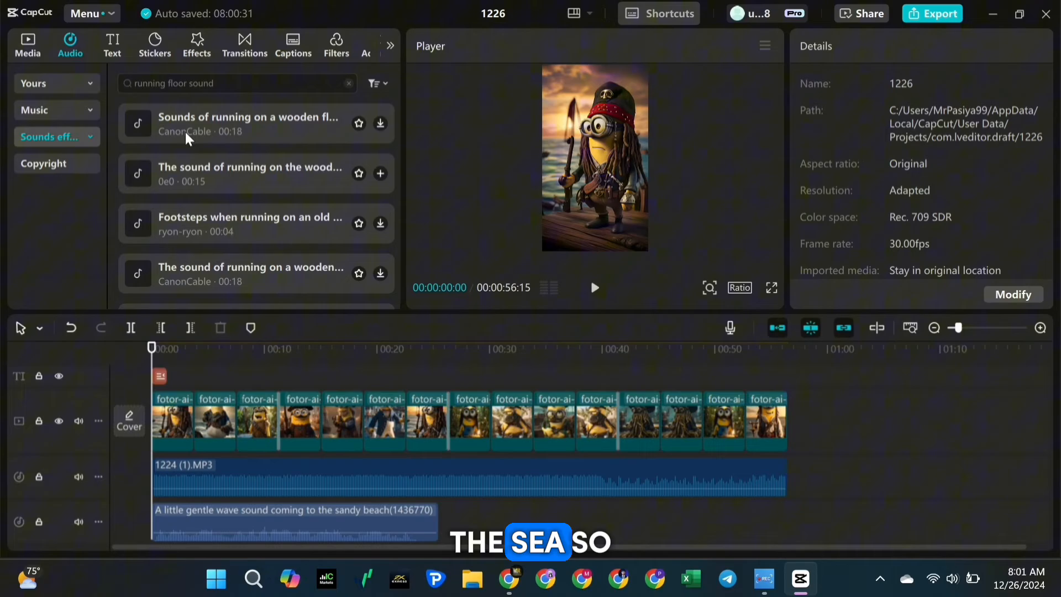
Search for "running floor sound", audition the results, and place the "Sounds of running on a wooden floor" effect under the first clip
click(165, 177)
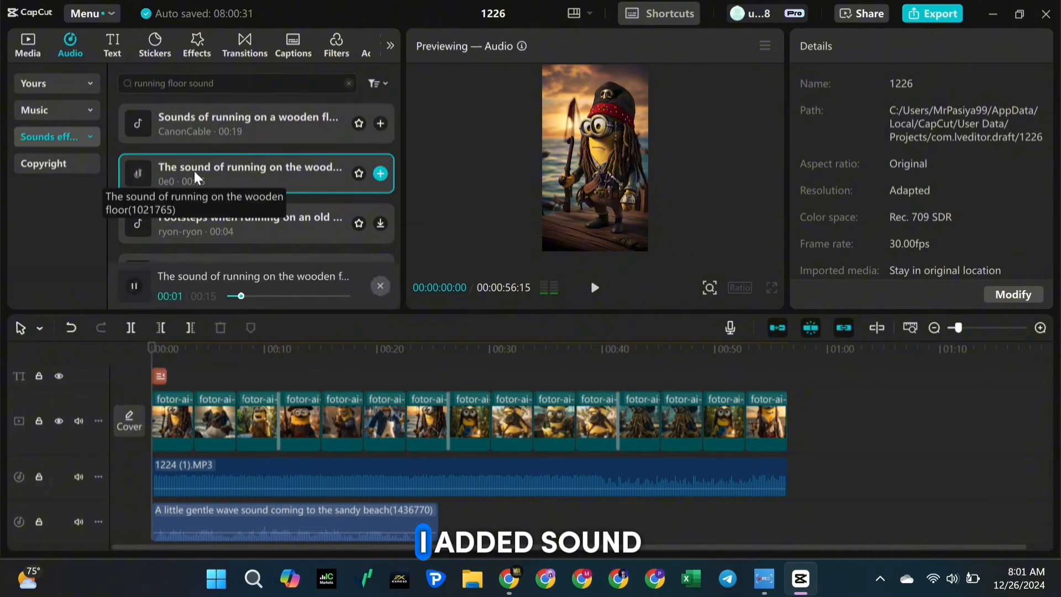
drag(194, 119, 367, 516)
click(593, 288)
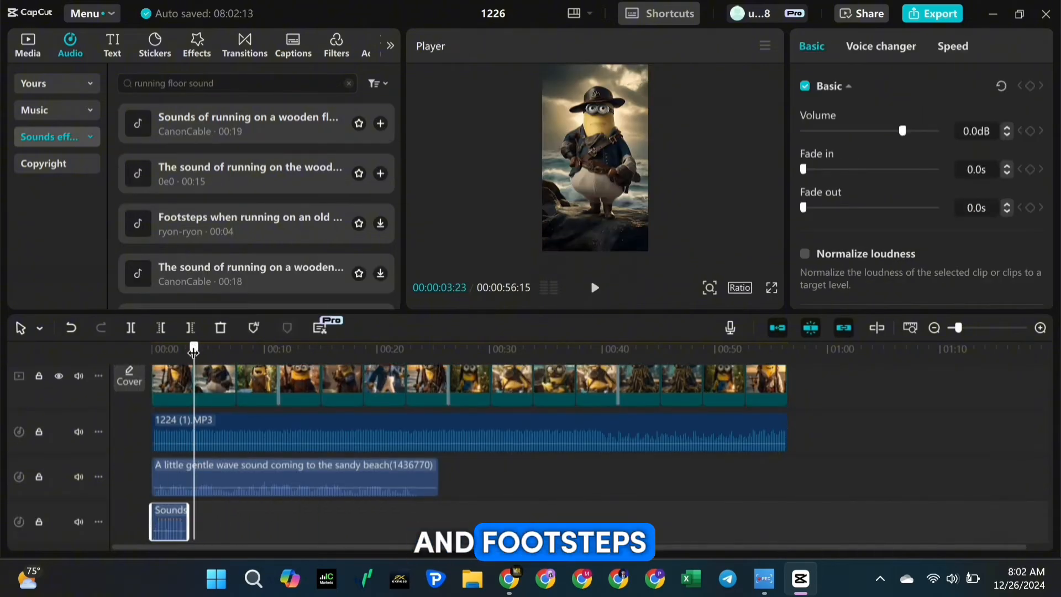
Search for "wave sound", add the Wave Sound effect at the start of the second clip, and trim it to that clip's length
text(wave)
key(Return)
click(193, 119)
click(380, 123)
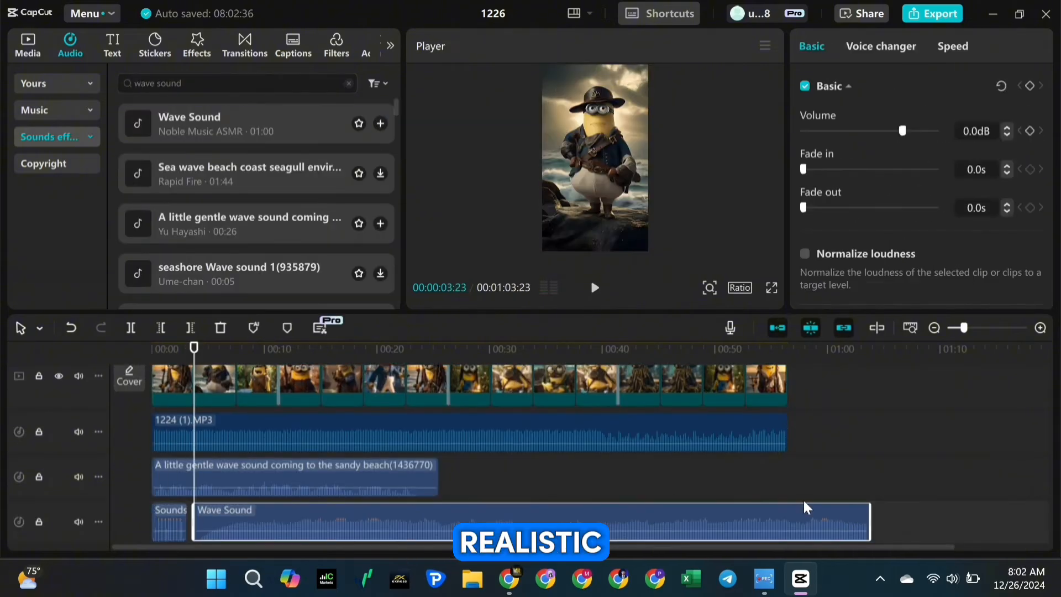
drag(869, 521, 280, 521)
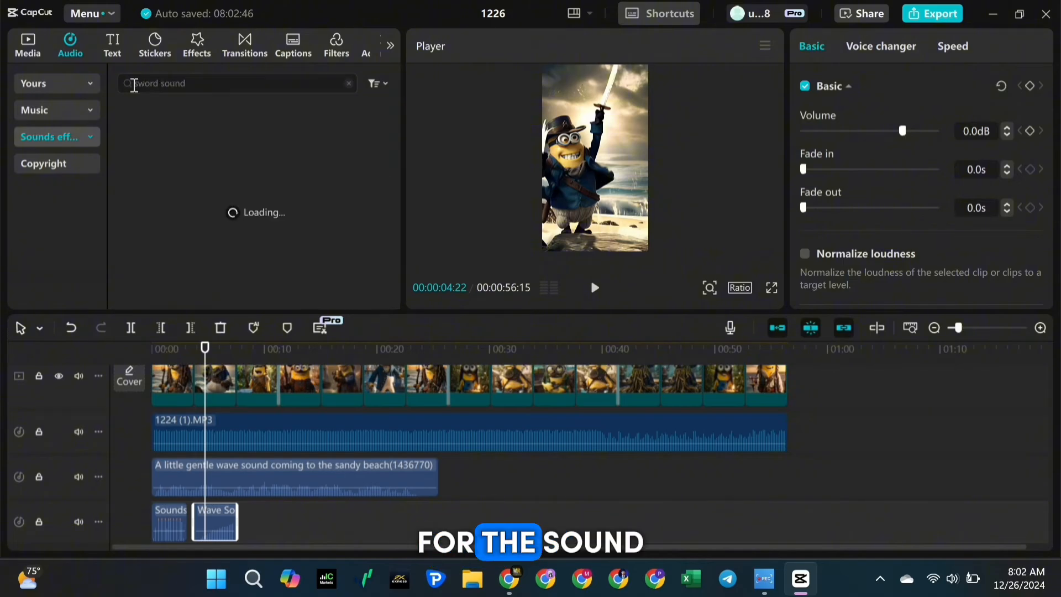
Add a Shakin sword sound from the "sword sound" results under the second clip at -7.5 dB and play that section back
click(194, 135)
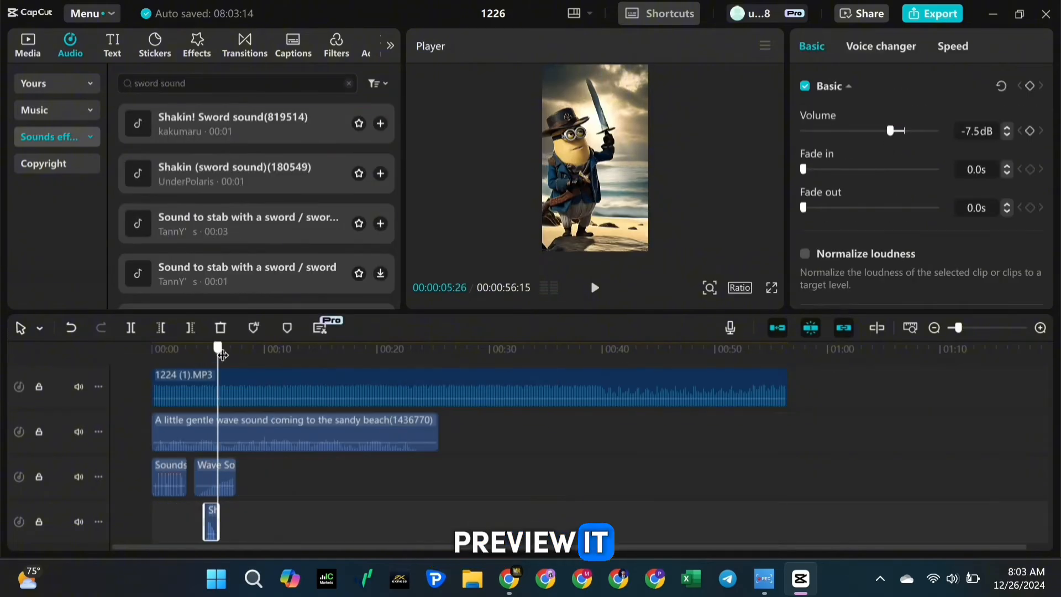
click(380, 173)
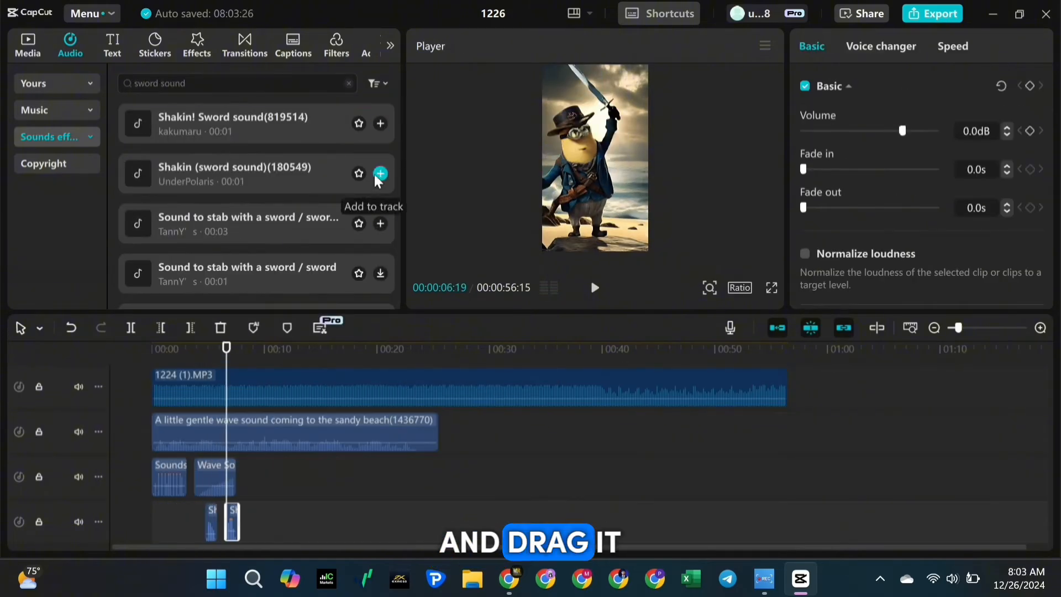
click(196, 353)
click(595, 288)
click(595, 287)
scroll(381, 489, up, 3)
Search for "falldown sound" and add the second result at the playhead within the third clip
drag(240, 350, 244, 353)
text(falldow)
drag(157, 84, 134, 87)
text(n)
key(Return)
click(238, 174)
click(380, 173)
text(gold coins)
Search for "gold coins sound", audition results, add the "Jararara" falling coins sound under the third clip, and trim it to that clip's end
key(Return)
click(236, 132)
click(235, 218)
scroll(235, 210, down, 1)
click(235, 207)
scroll(234, 207, down, 3)
click(234, 207)
scroll(234, 208, down, 5)
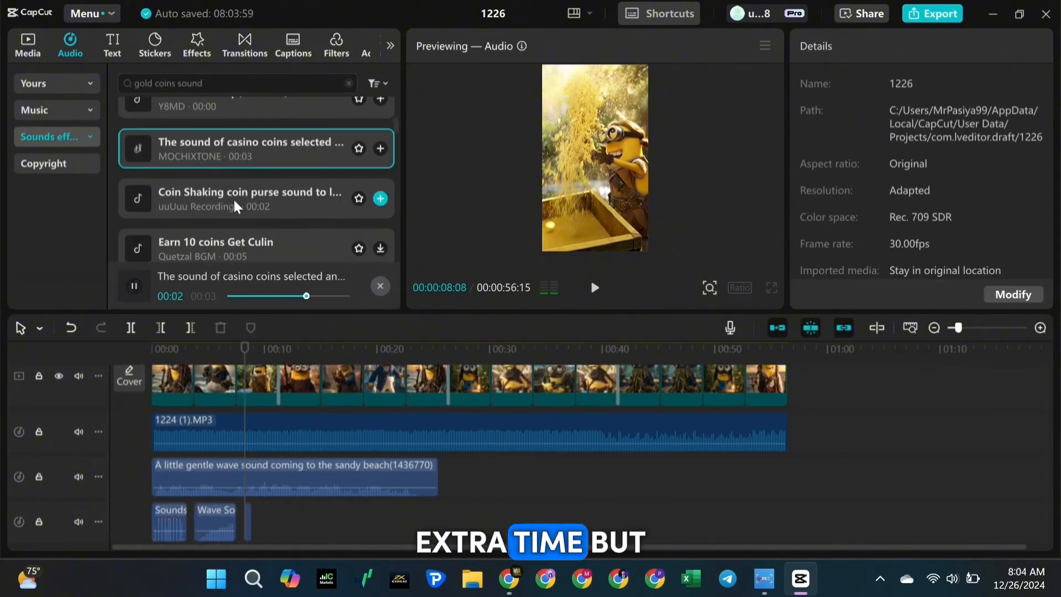
click(235, 221)
scroll(235, 221, up, 1)
click(380, 149)
drag(301, 519, 277, 518)
Search for "mystery sound", audition several results, and add the "Mysterious mystery sound" effect to the timeline
scroll(276, 514, up, 3)
drag(175, 84, 130, 87)
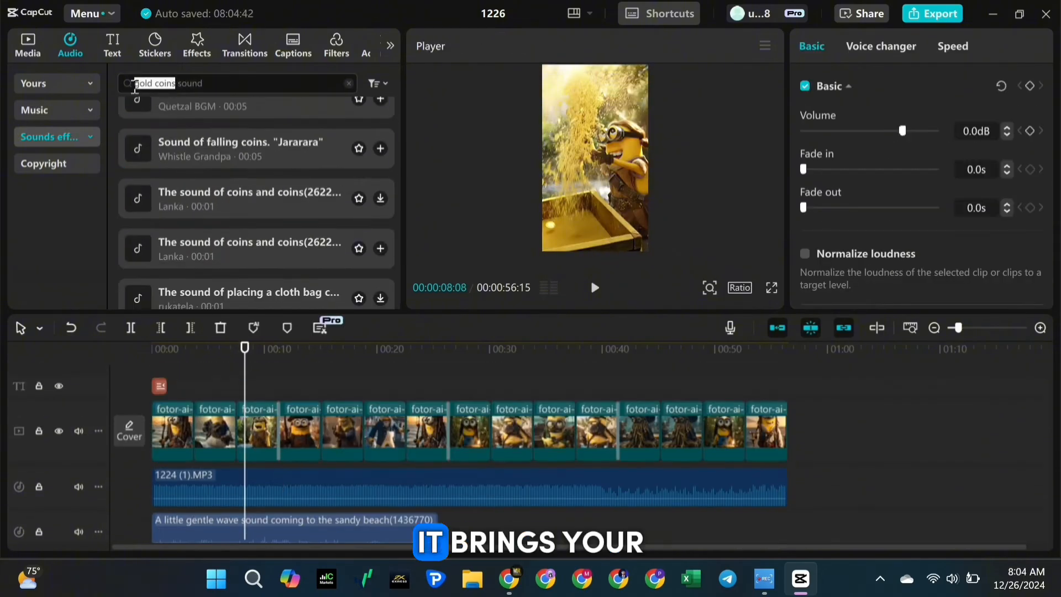
text(mystery)
key(Return)
click(232, 130)
click(232, 181)
click(239, 228)
click(244, 137)
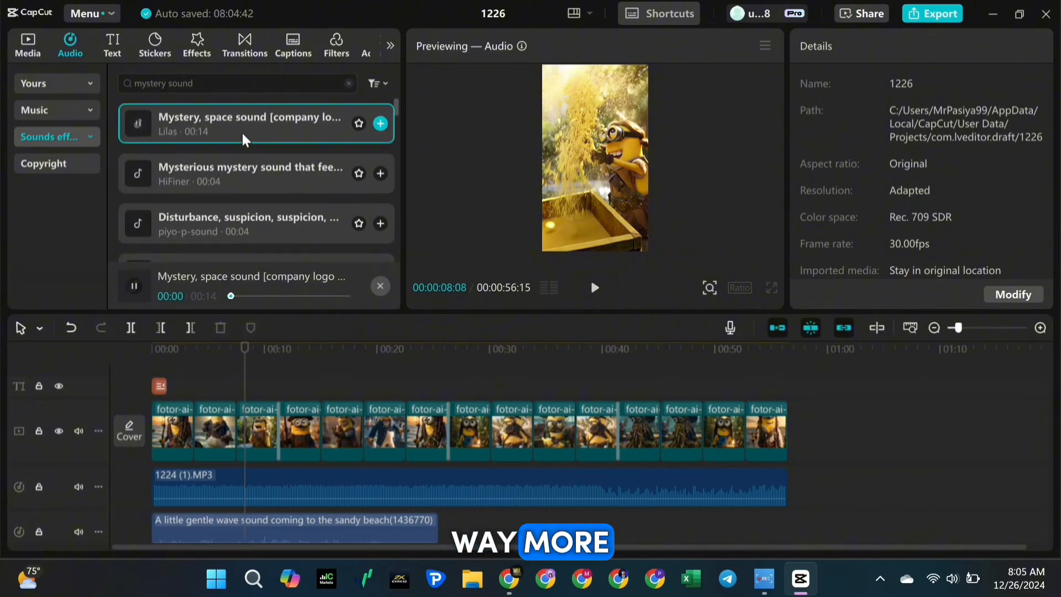
click(244, 176)
click(380, 173)
scroll(383, 479, up, 3)
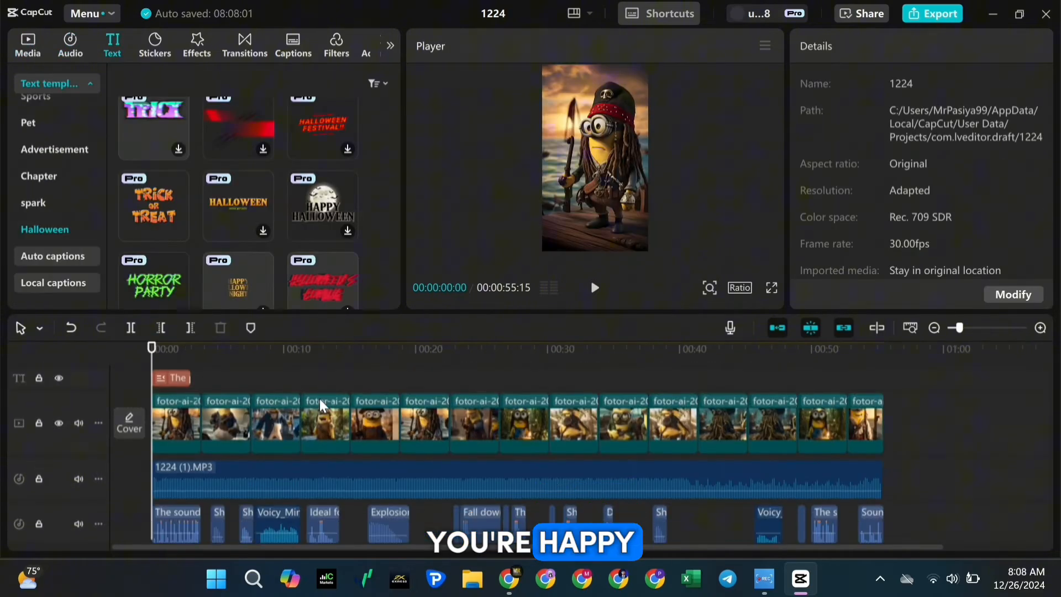
Review the finished timeline of project 1224 and export it as a 1080P H.264 mp4 with the recommended bit rate
scroll(806, 423, down, 2)
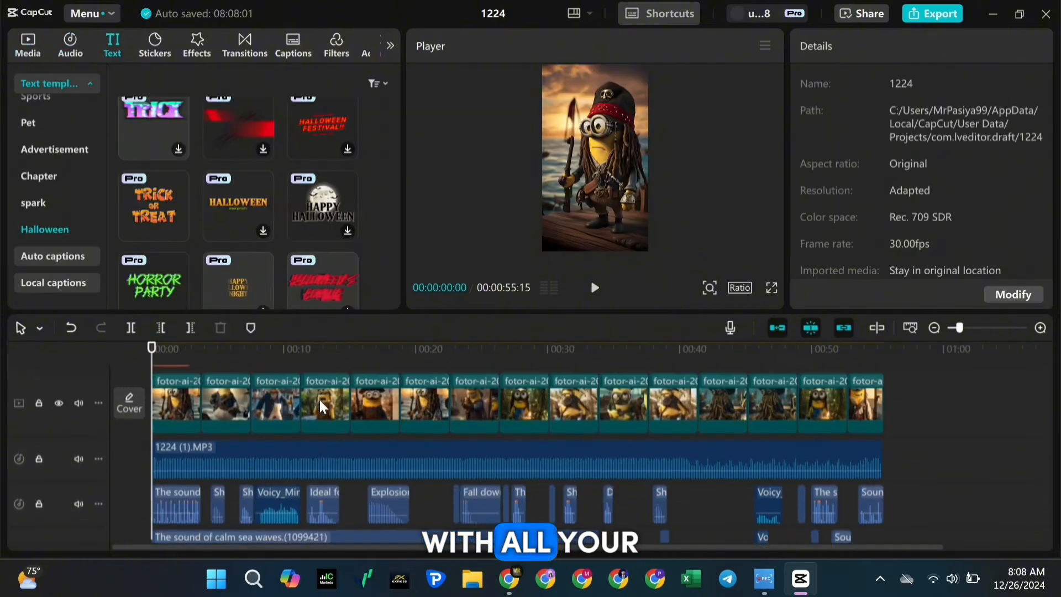
scroll(806, 423, up, 2)
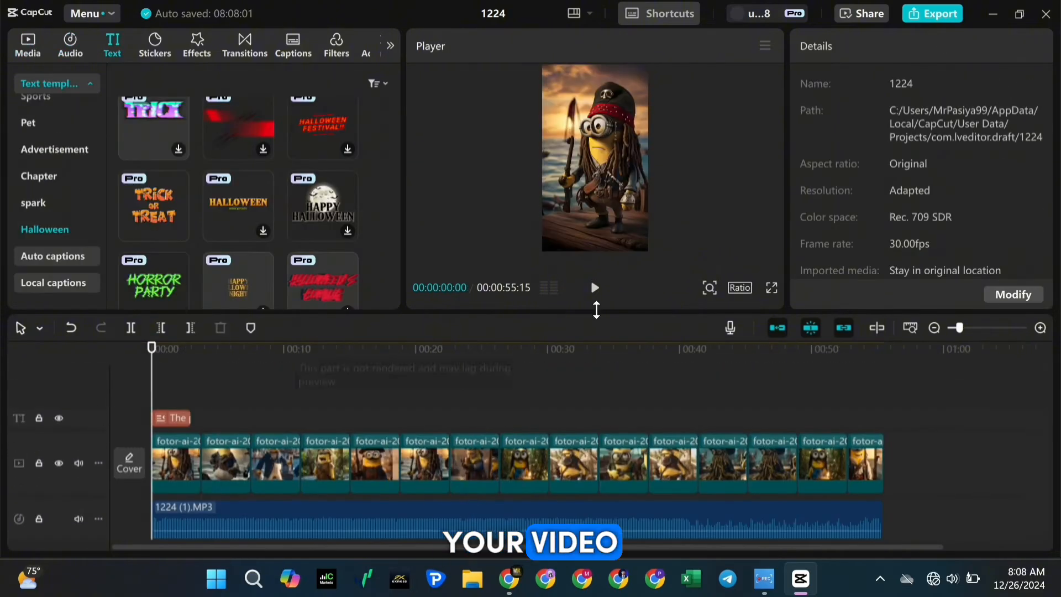
scroll(612, 427, down, 2)
scroll(612, 427, down, 2)
scroll(611, 429, up, 4)
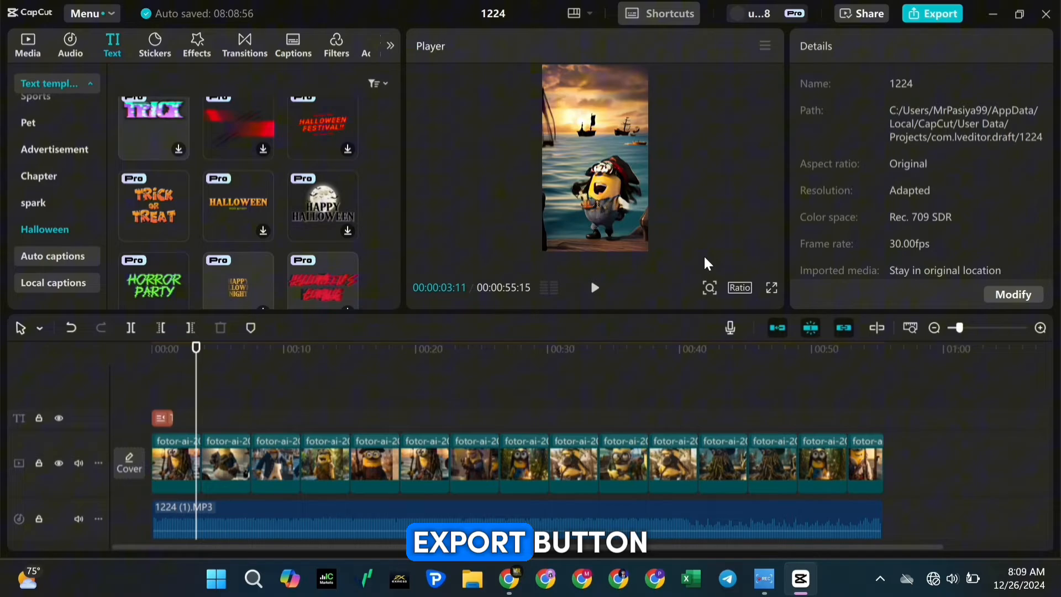
click(920, 17)
click(692, 334)
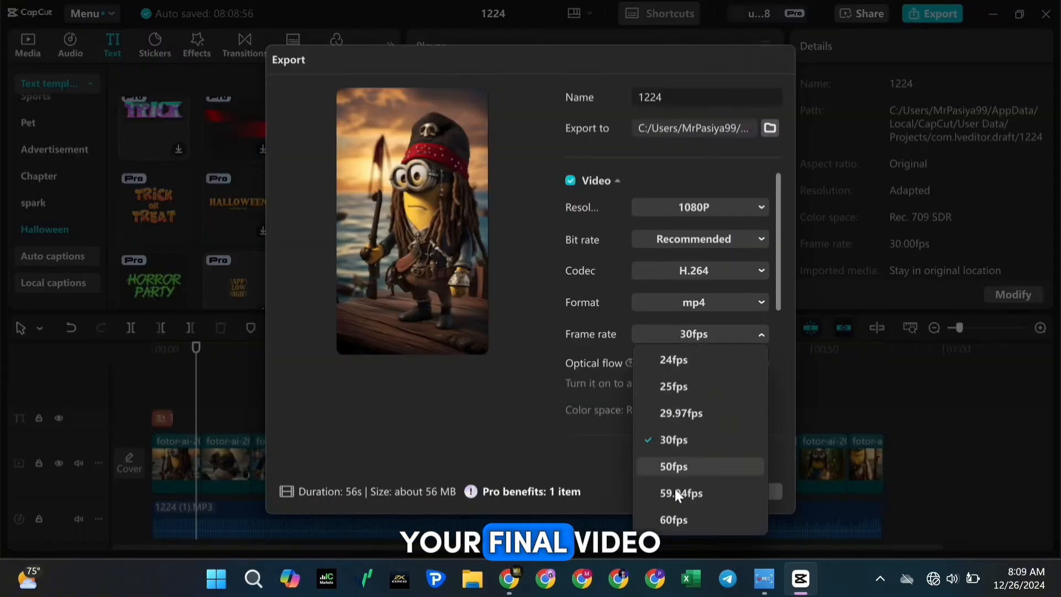
click(743, 493)
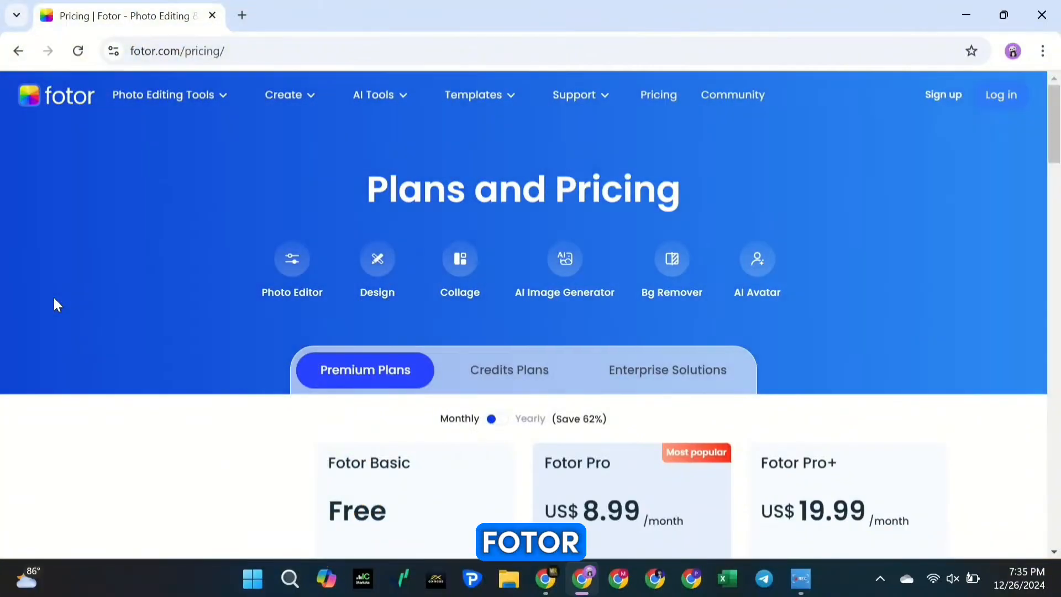
Switch to Fotor's pricing page in the browser and examine the Basic, Pro and Pro+ plans with monthly and yearly billing
scroll(54, 299, down, 5)
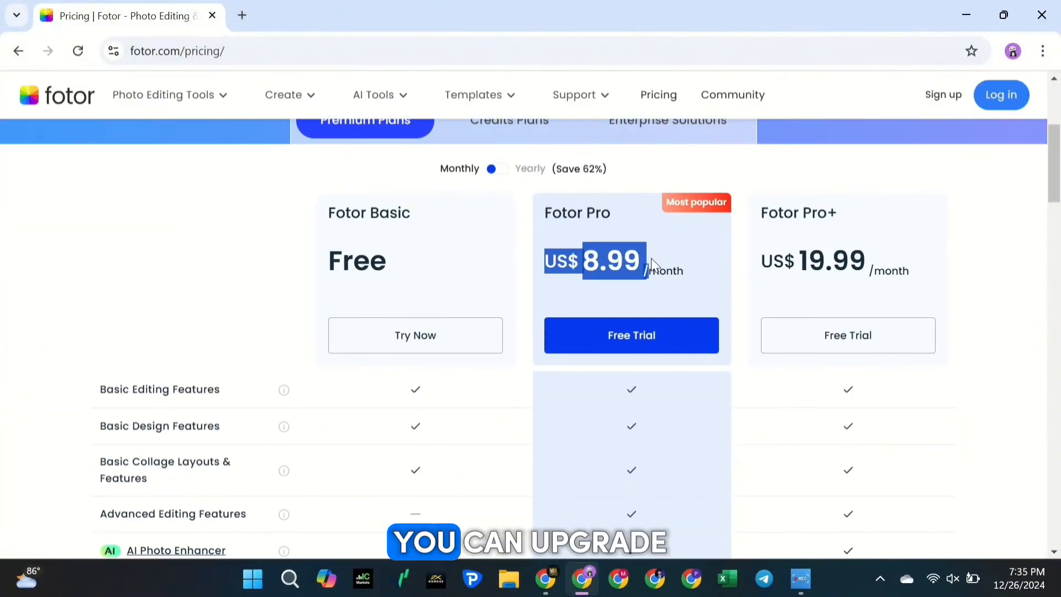
click(611, 250)
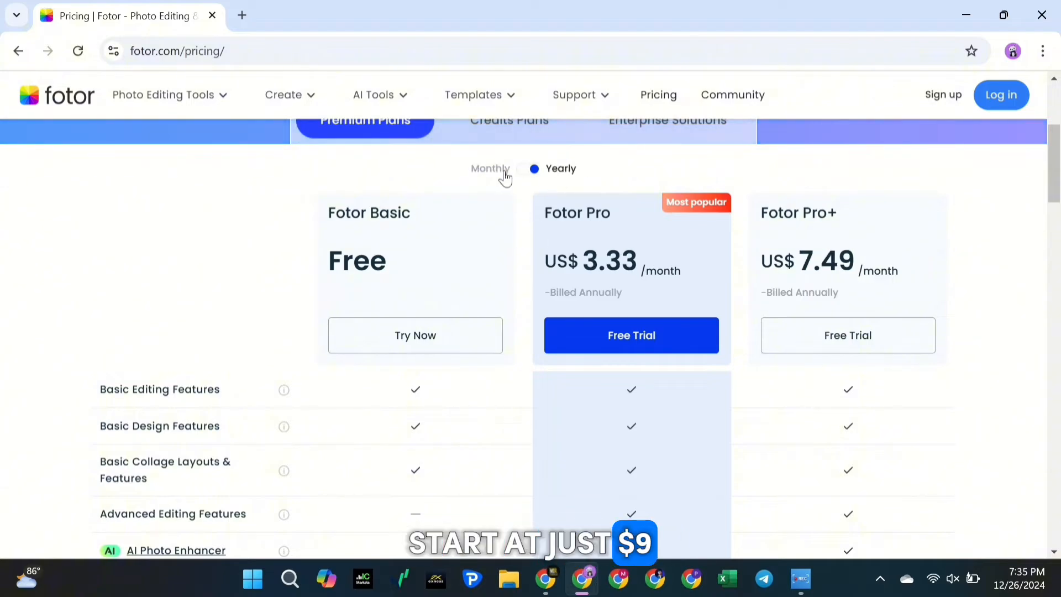
click(686, 266)
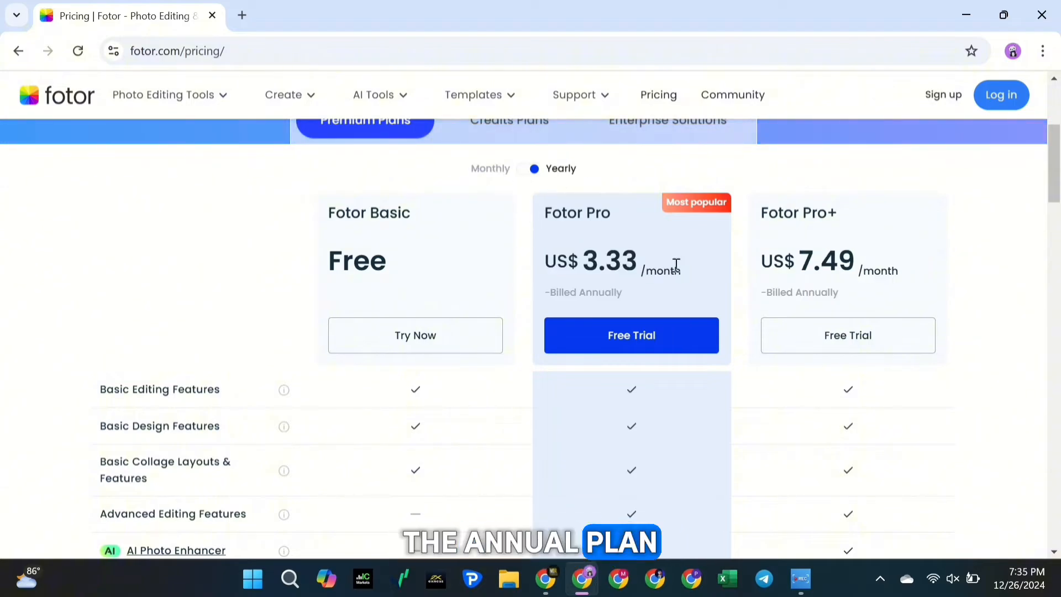
scroll(3, 286, up, 5)
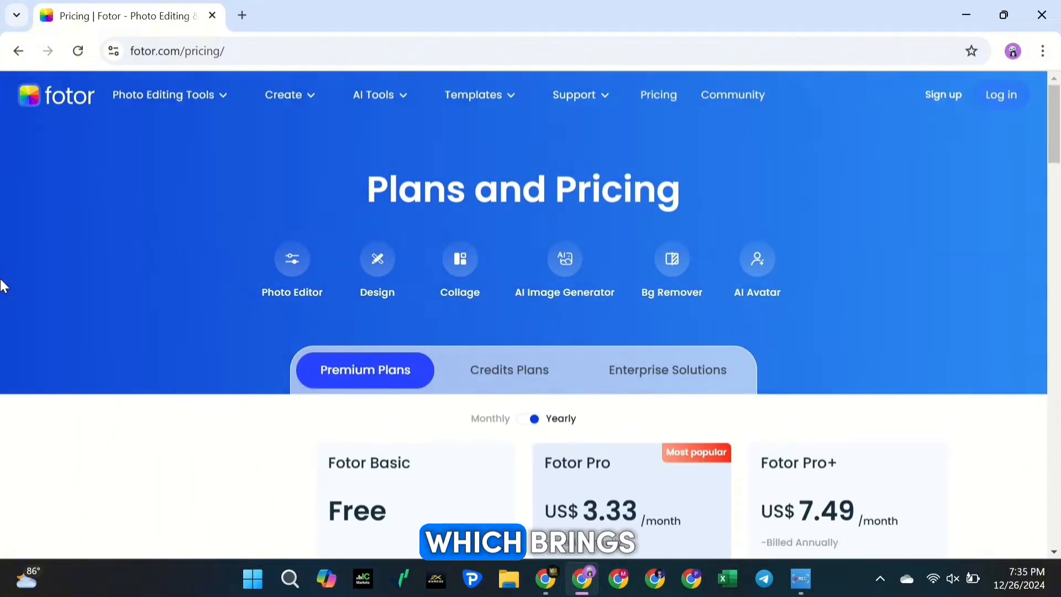
scroll(3, 286, down, 12)
scroll(3, 285, down, 15)
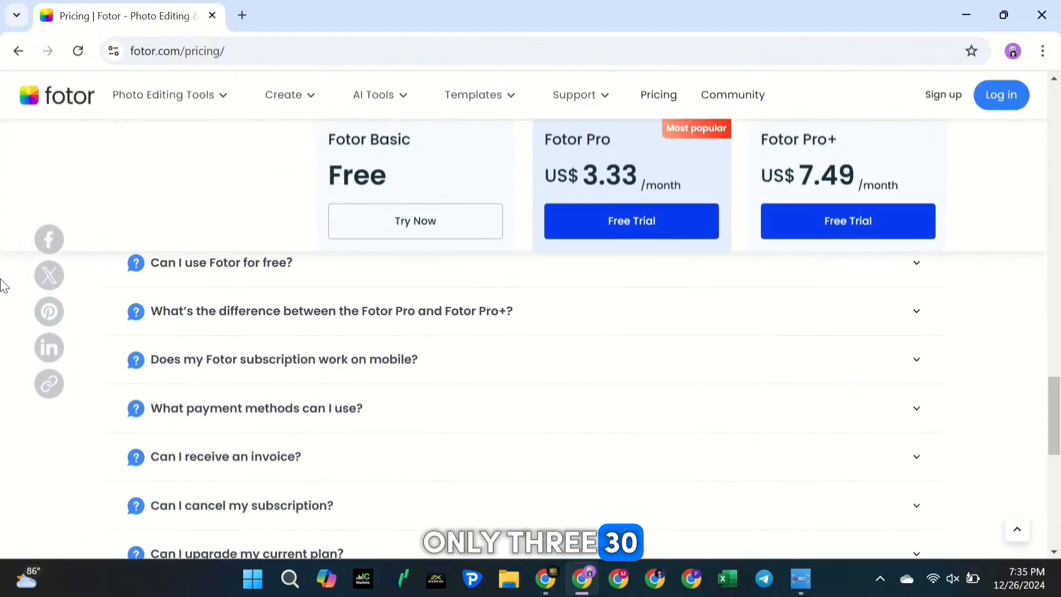